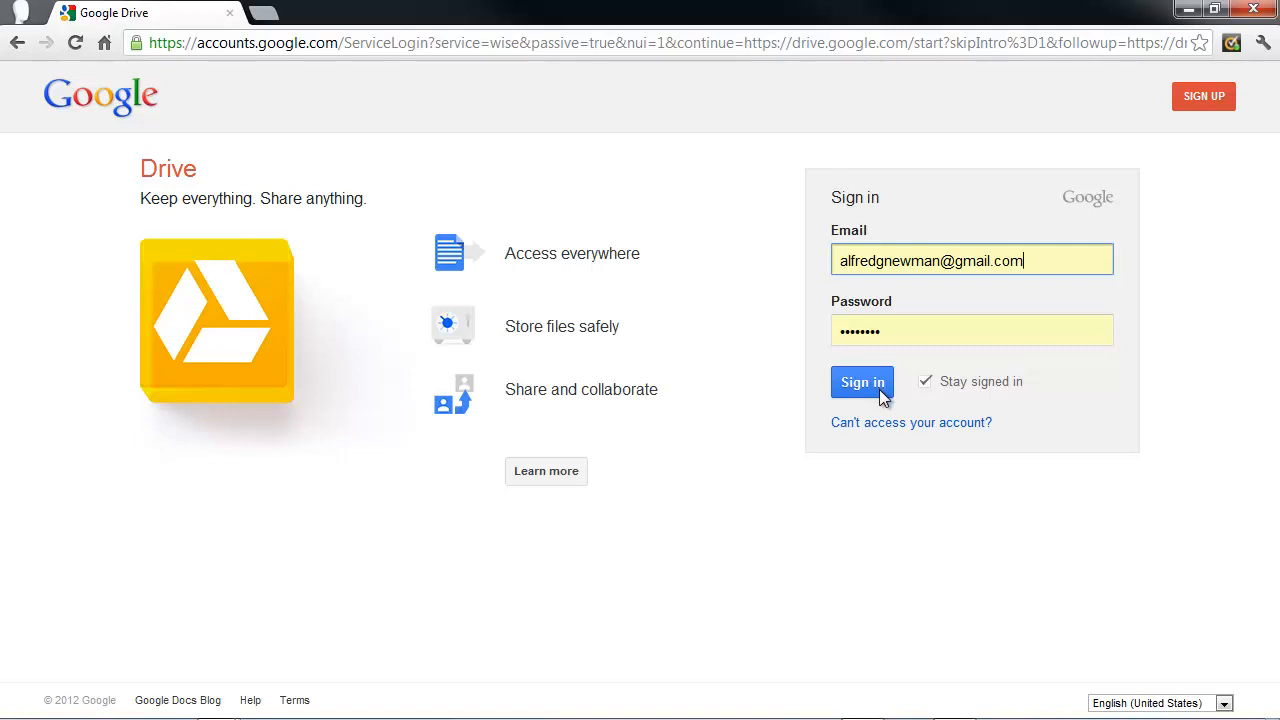
Sign in to Google Drive with the prefilled account credentials and go to the My Drive view.
click(881, 394)
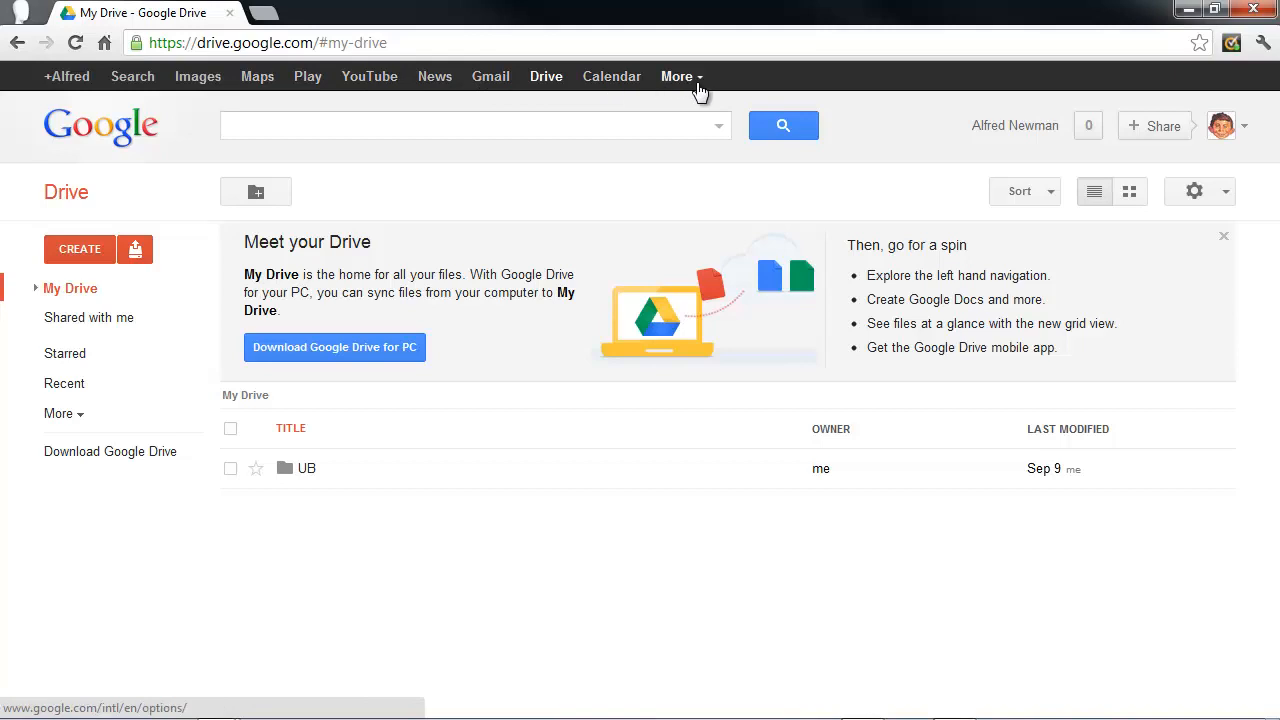
click(548, 88)
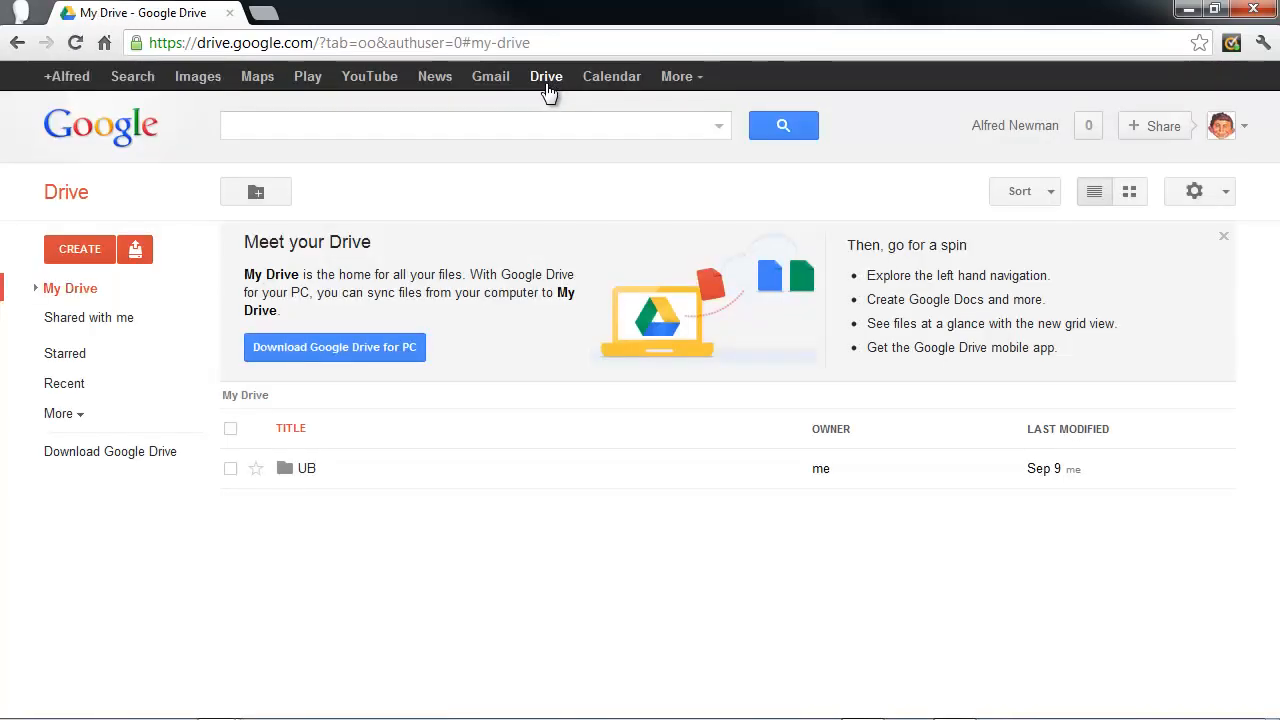
click(697, 90)
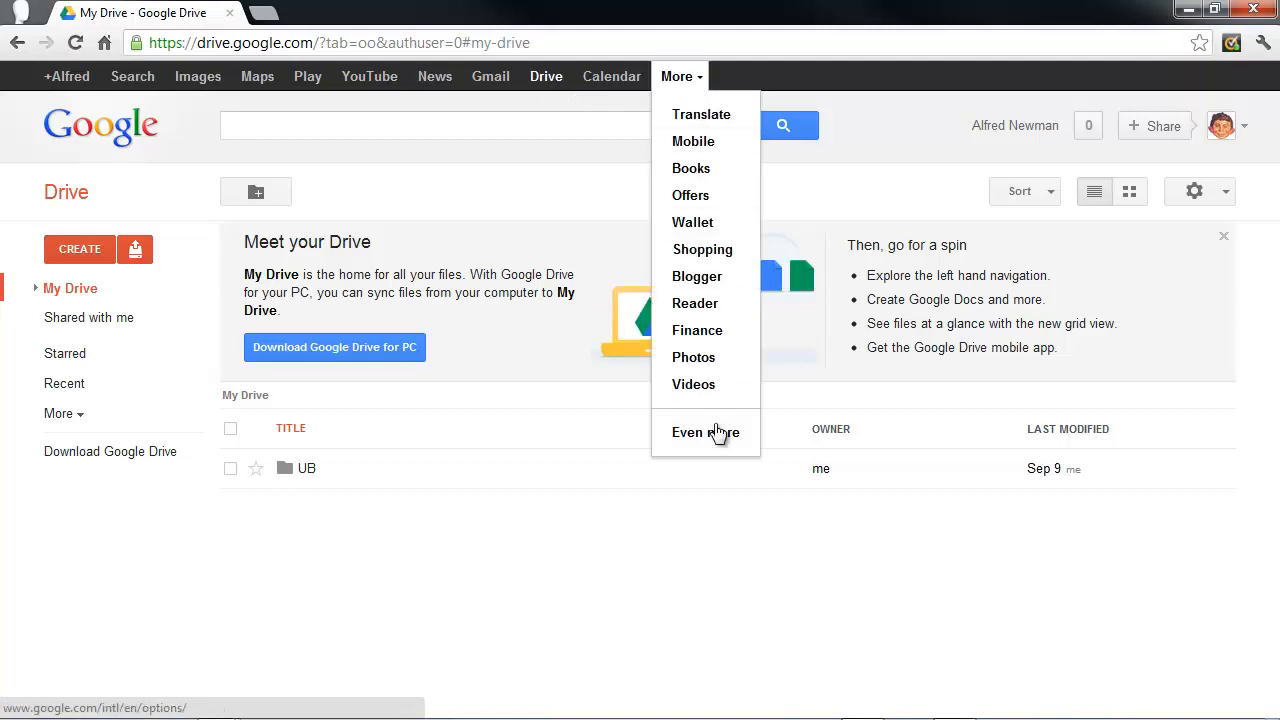
click(538, 88)
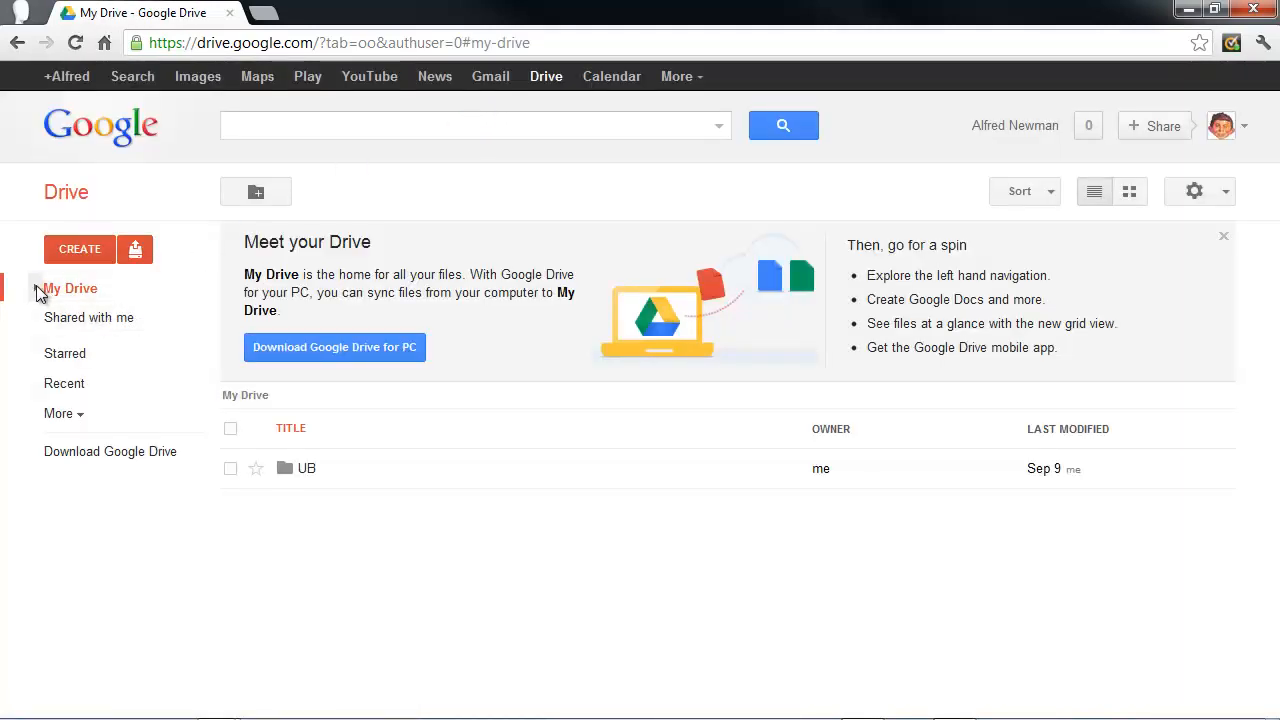
Expand My Drive and its UB folder in the folder tree, and open the NTFL subfolder.
click(36, 290)
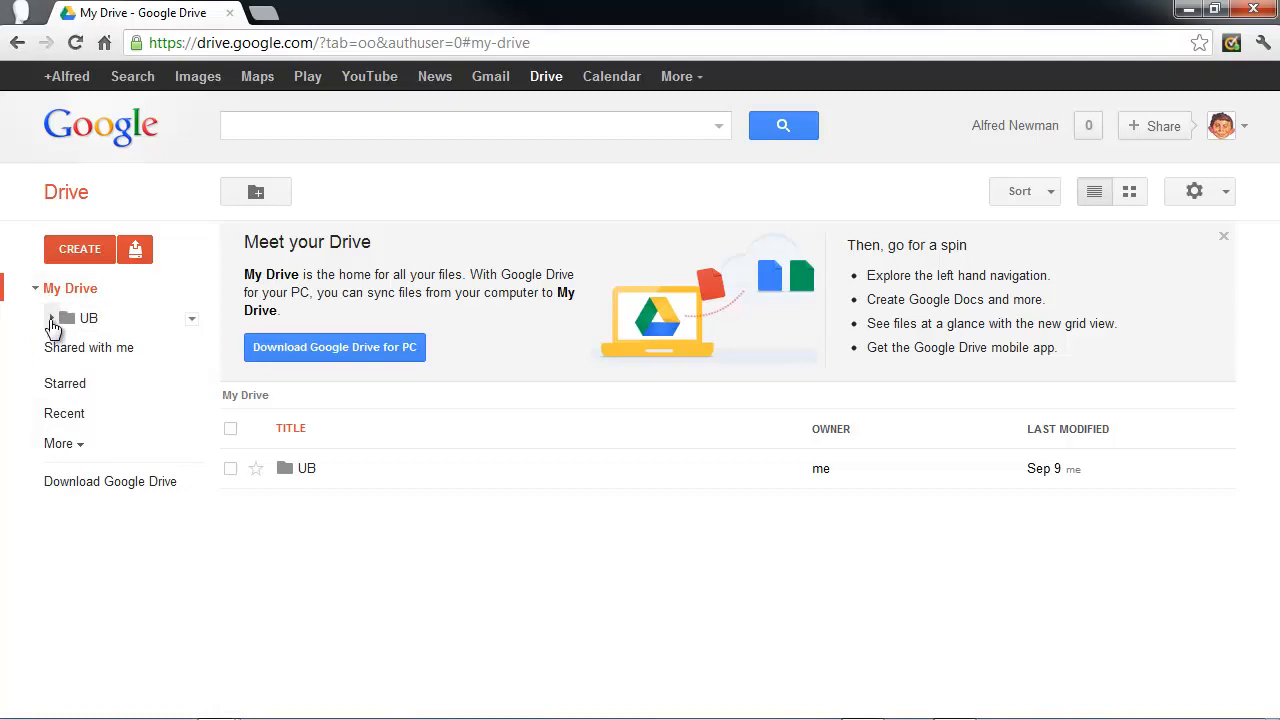
click(51, 319)
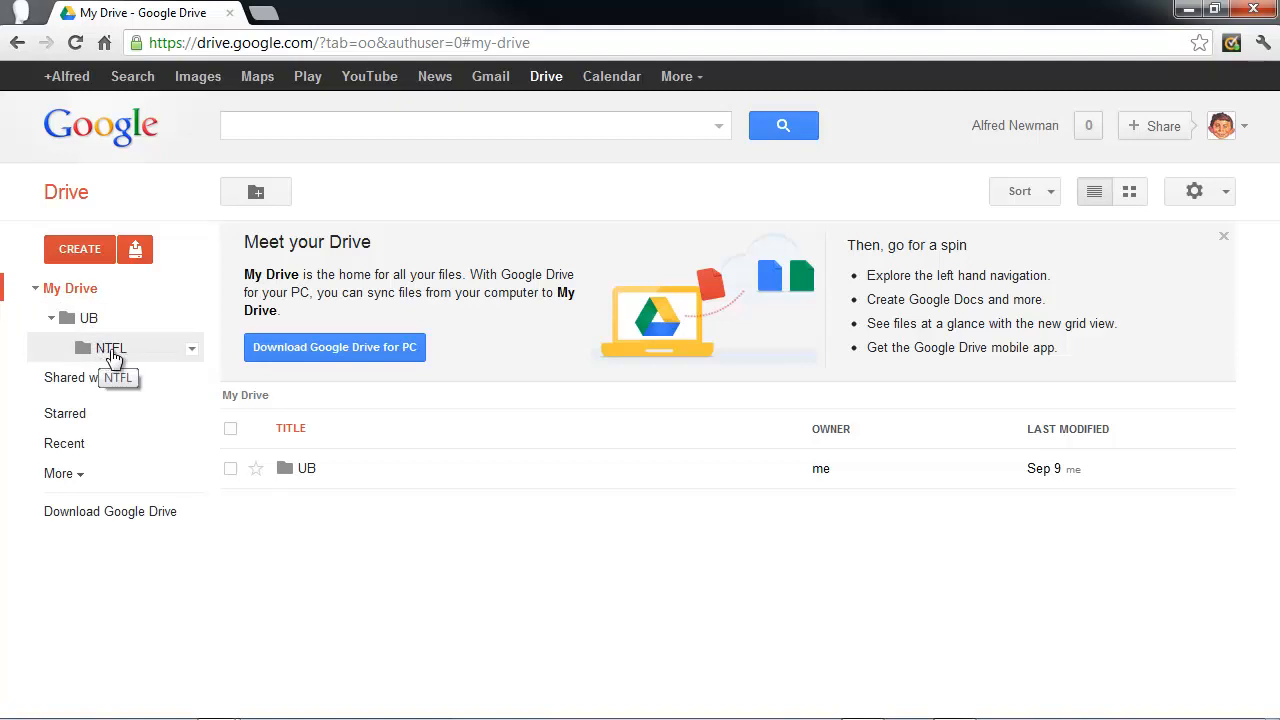
click(87, 350)
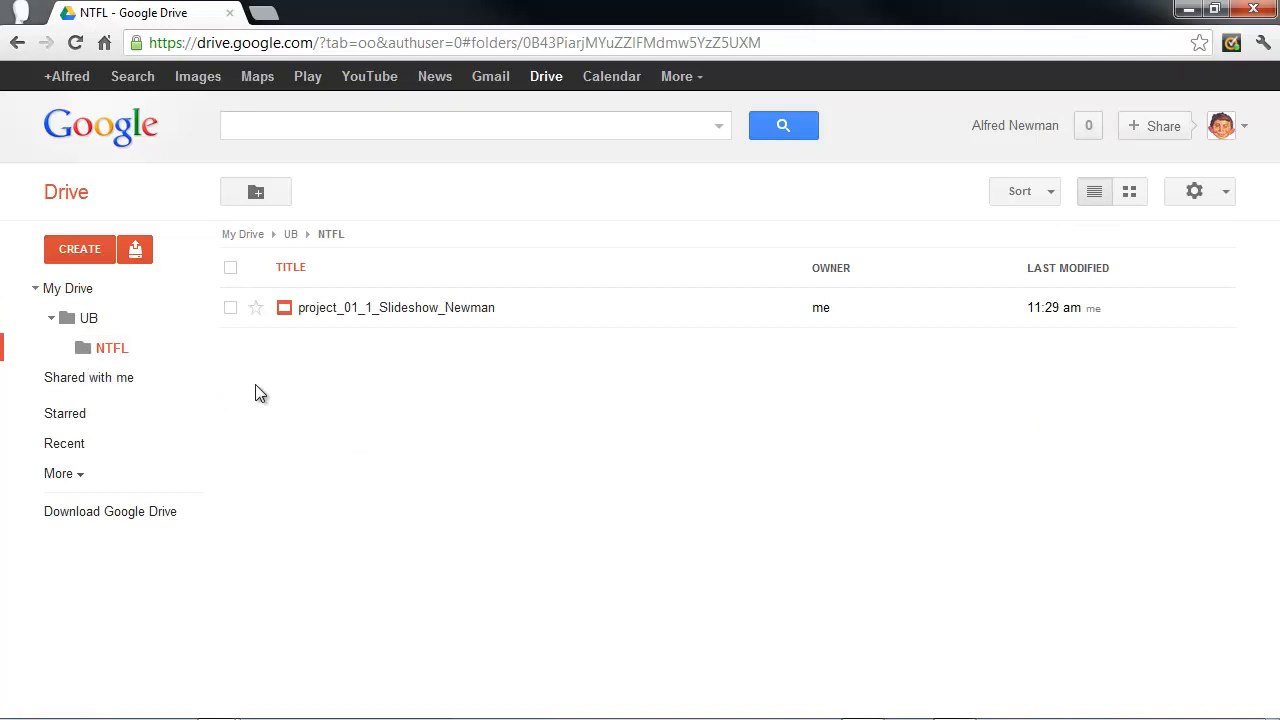
Create a blank spreadsheet in the NTFL folder and dismiss the Improved Comments notice.
click(92, 260)
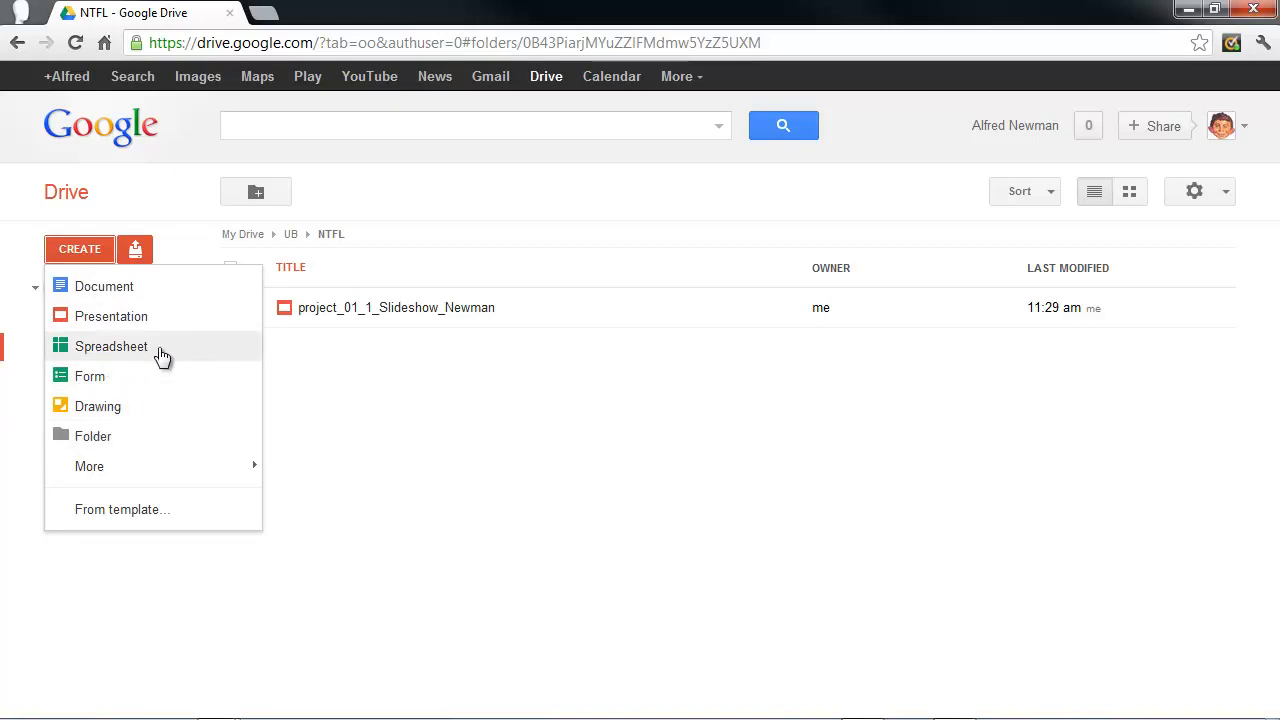
click(160, 350)
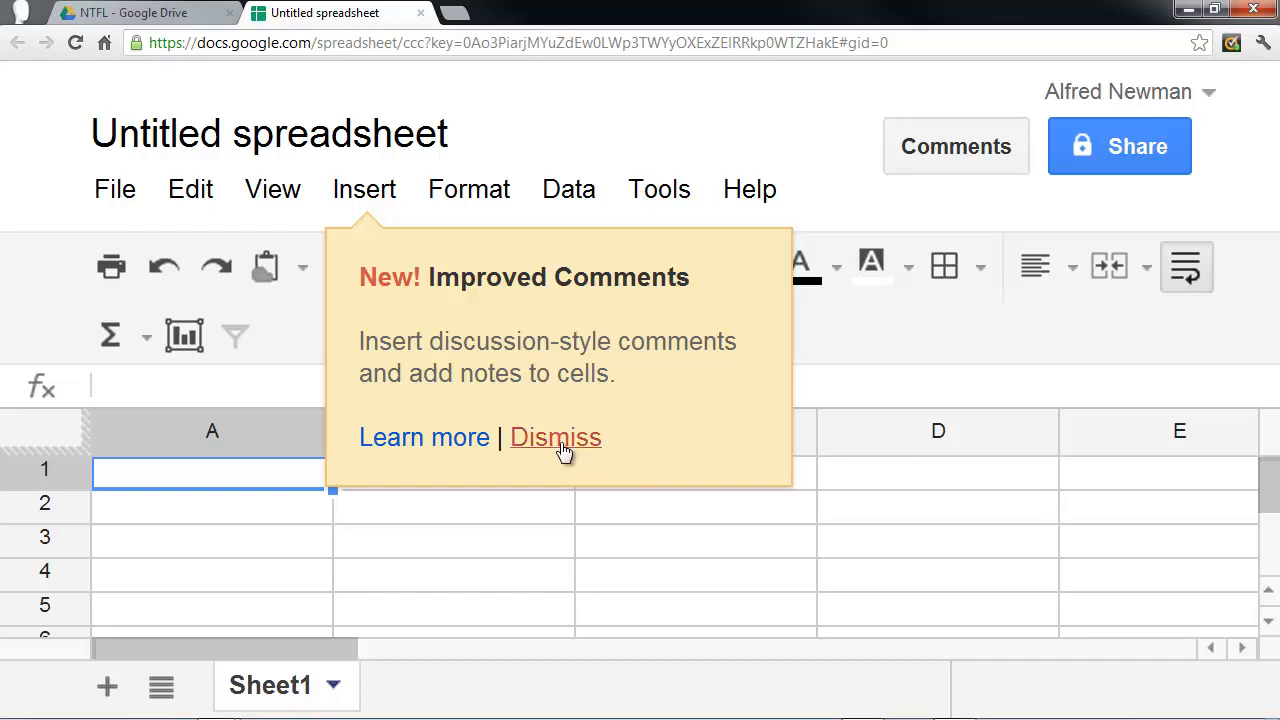
click(555, 448)
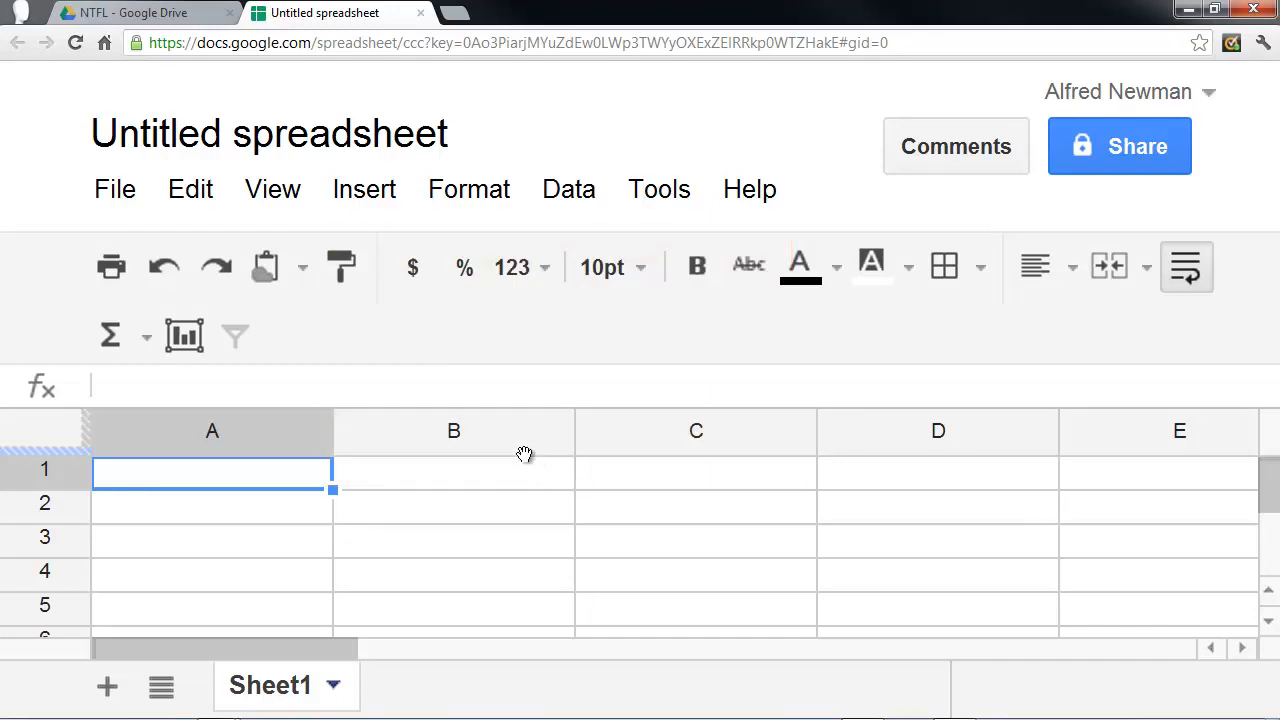
Rename the untitled spreadsheet as project_02_1_Gradebook_ followed by the account owner's last name.
key(ctrl+minus)
key(ctrl+minus)
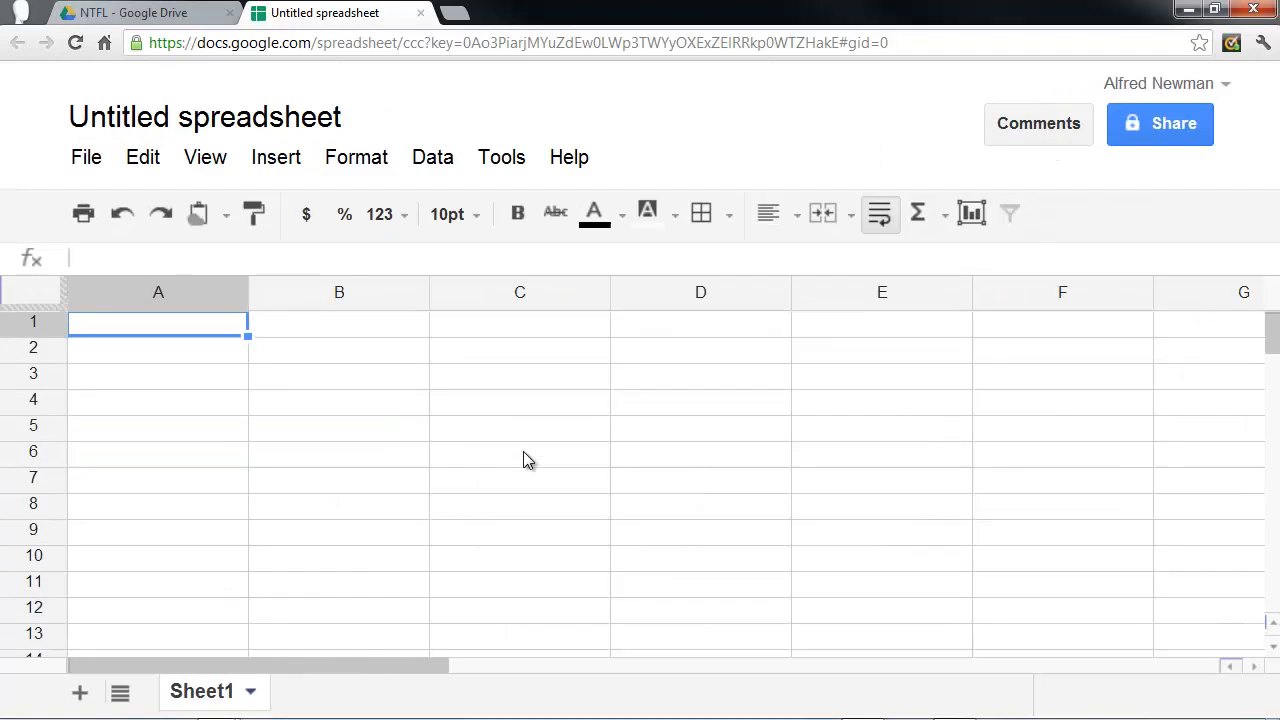
key(ctrl+minus)
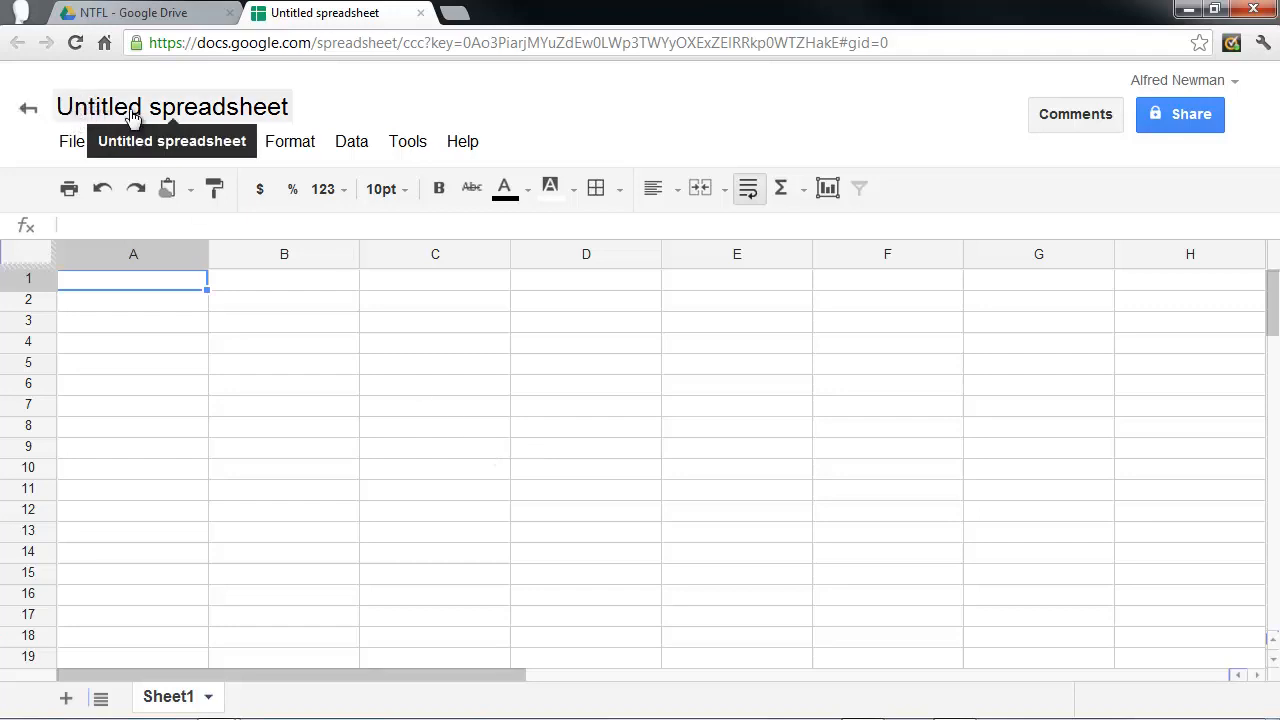
click(190, 113)
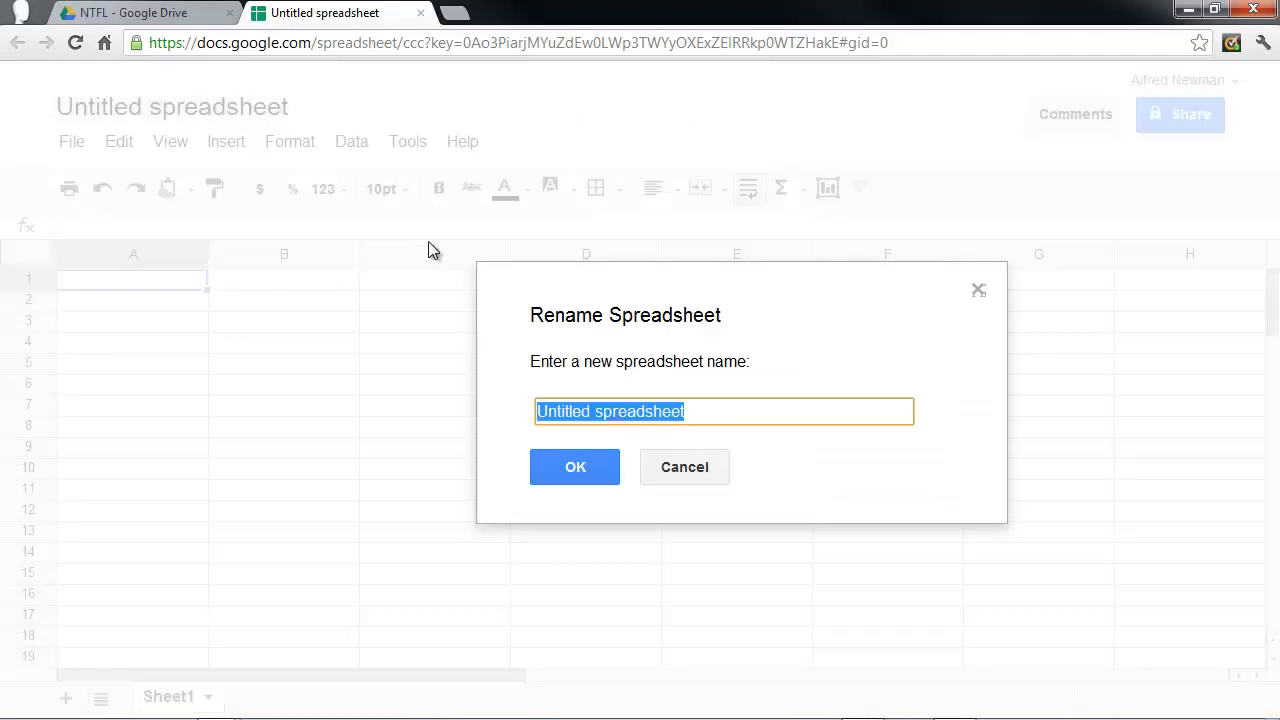
text(pro)
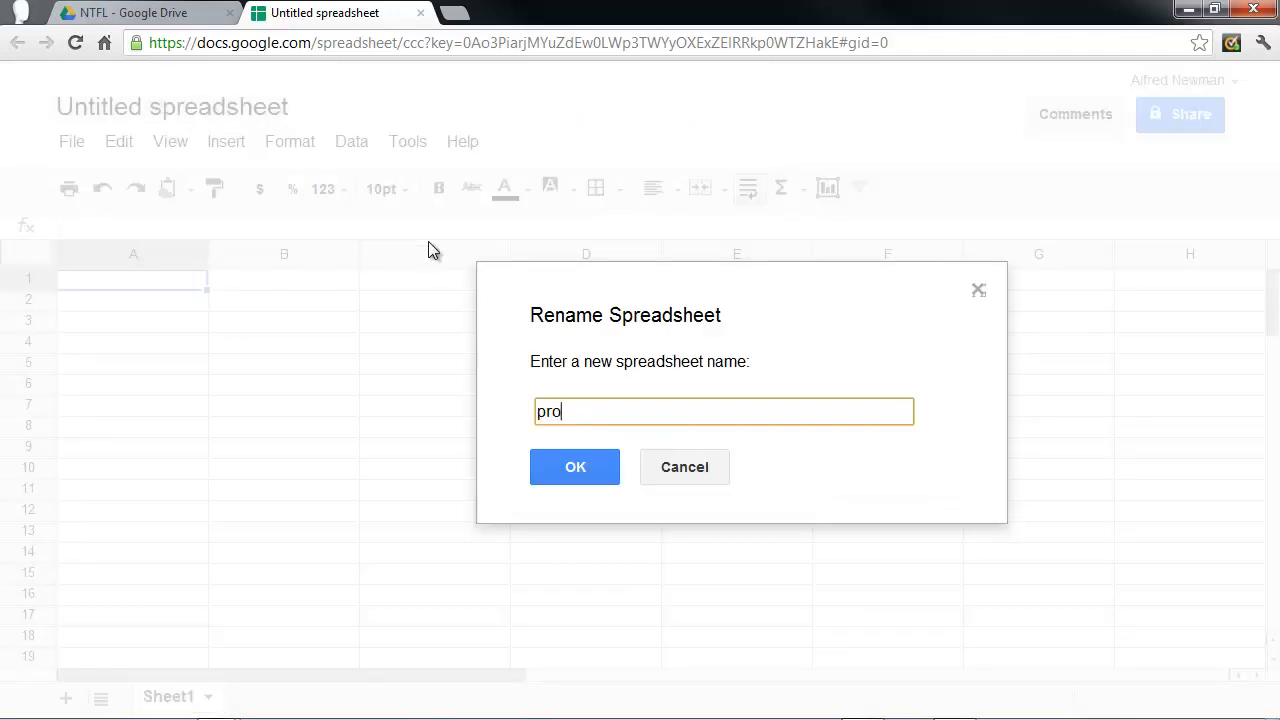
text(ject_02_1_Grade)
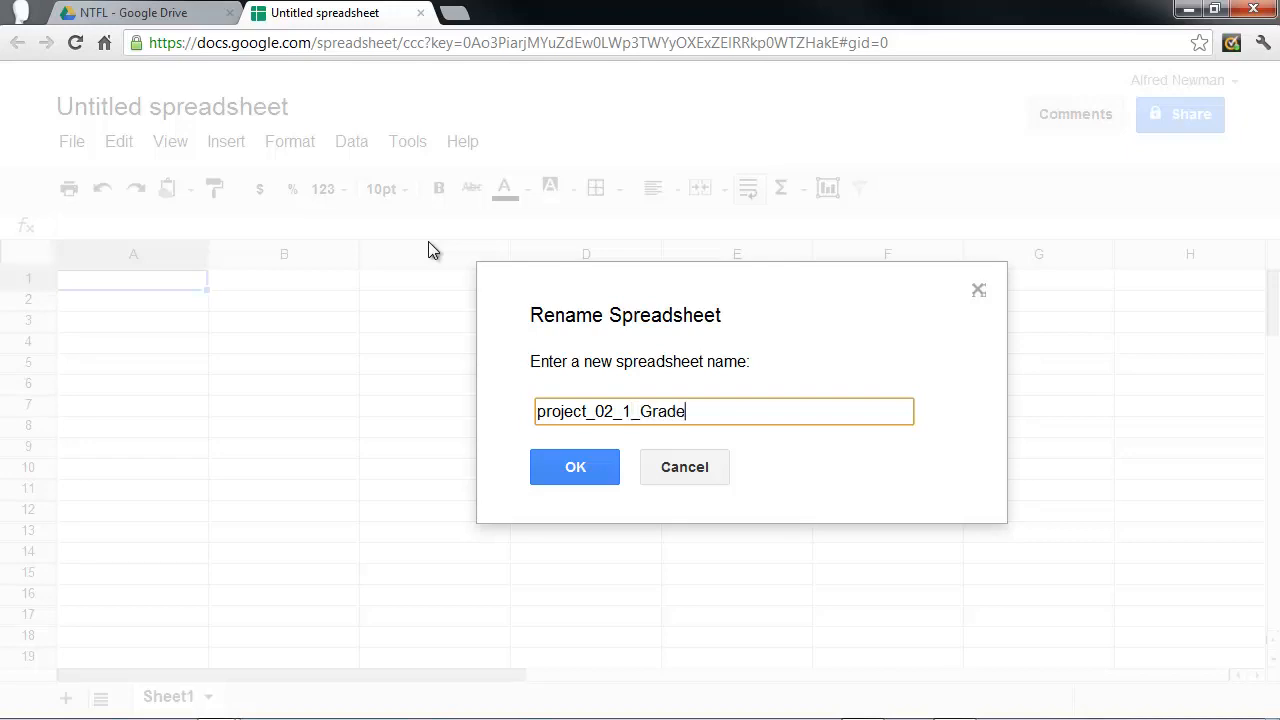
text(book_Newman)
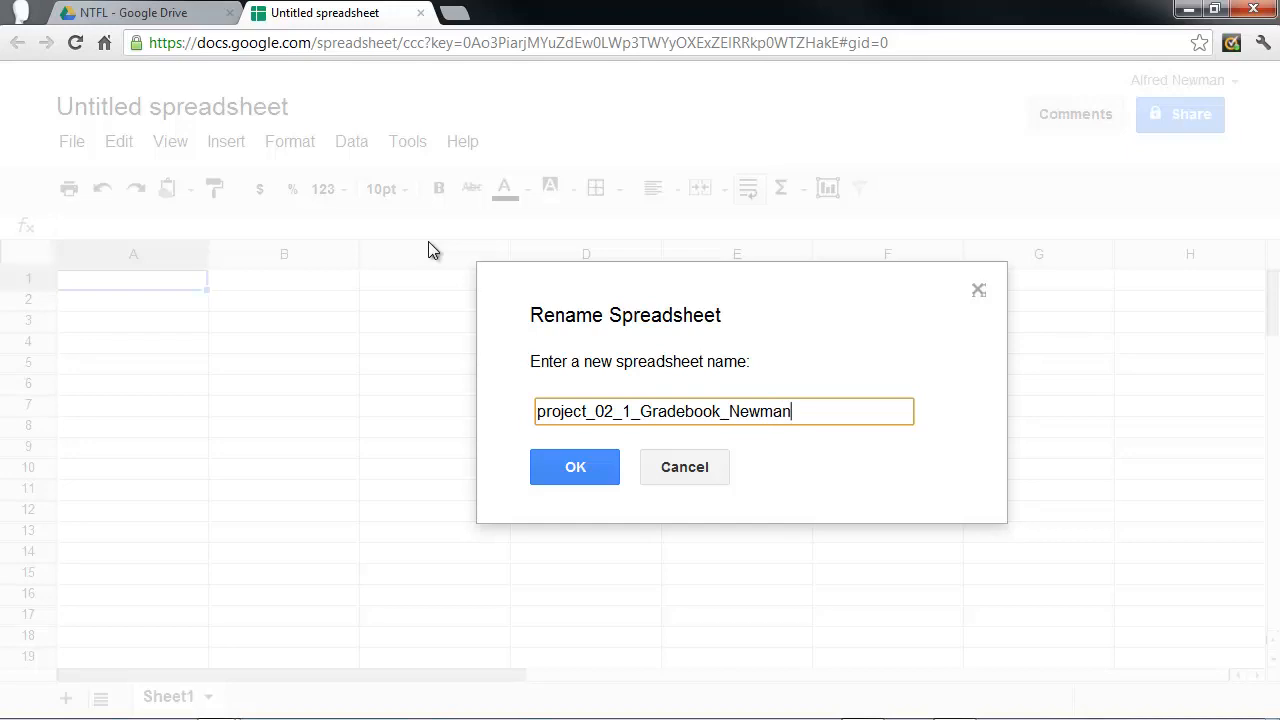
click(541, 471)
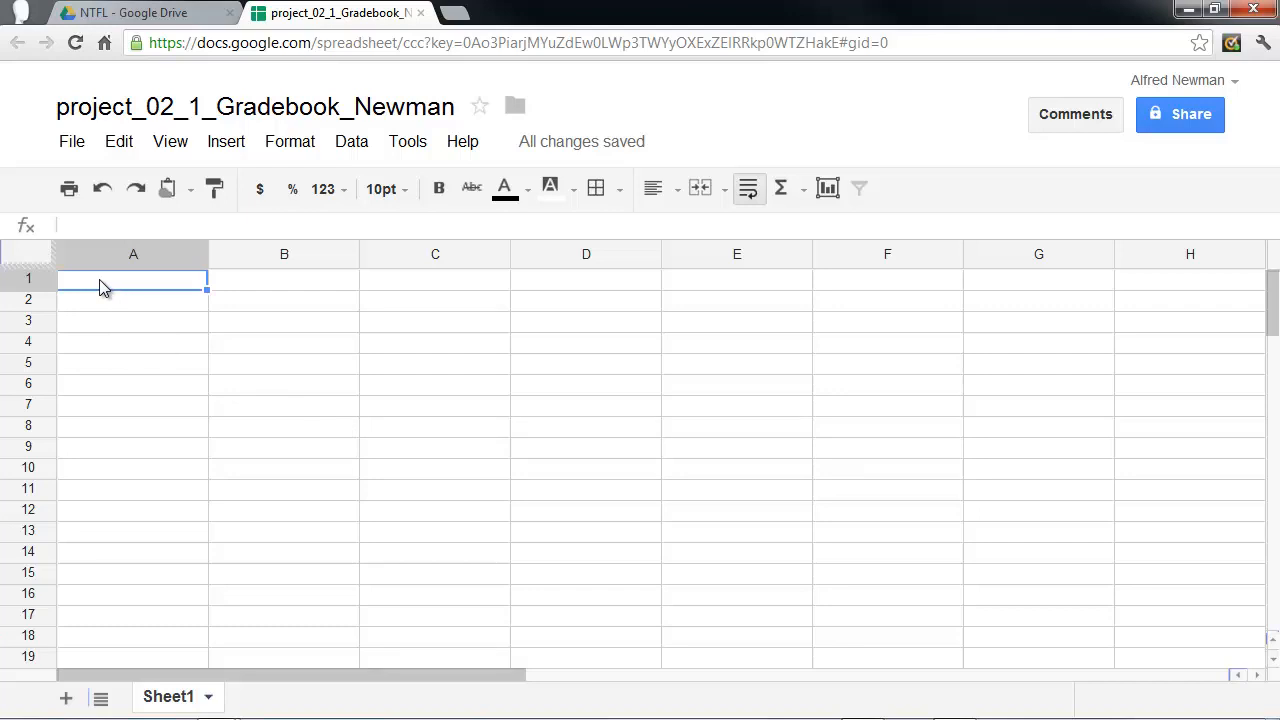
Enter the account owner's full name in cell A1 and the text "Title of Course Goes Here" in cell A3.
text(Alfr)
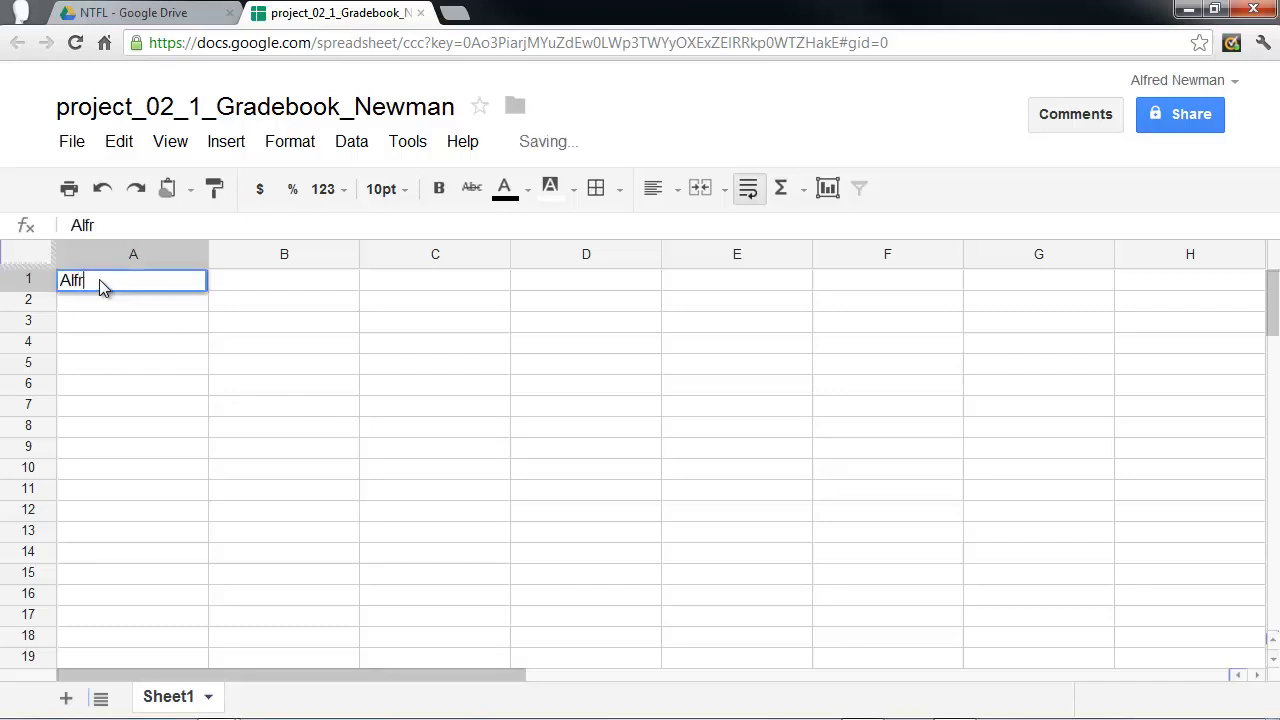
text(ed Newman)
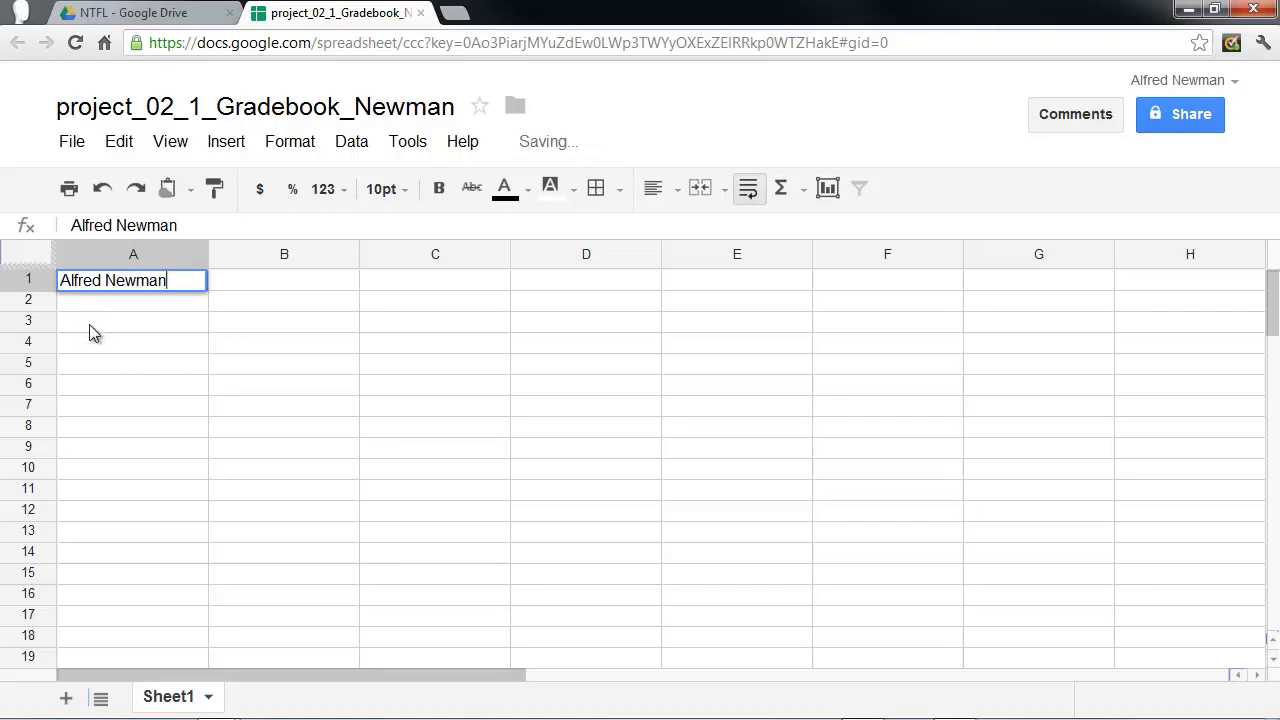
click(89, 324)
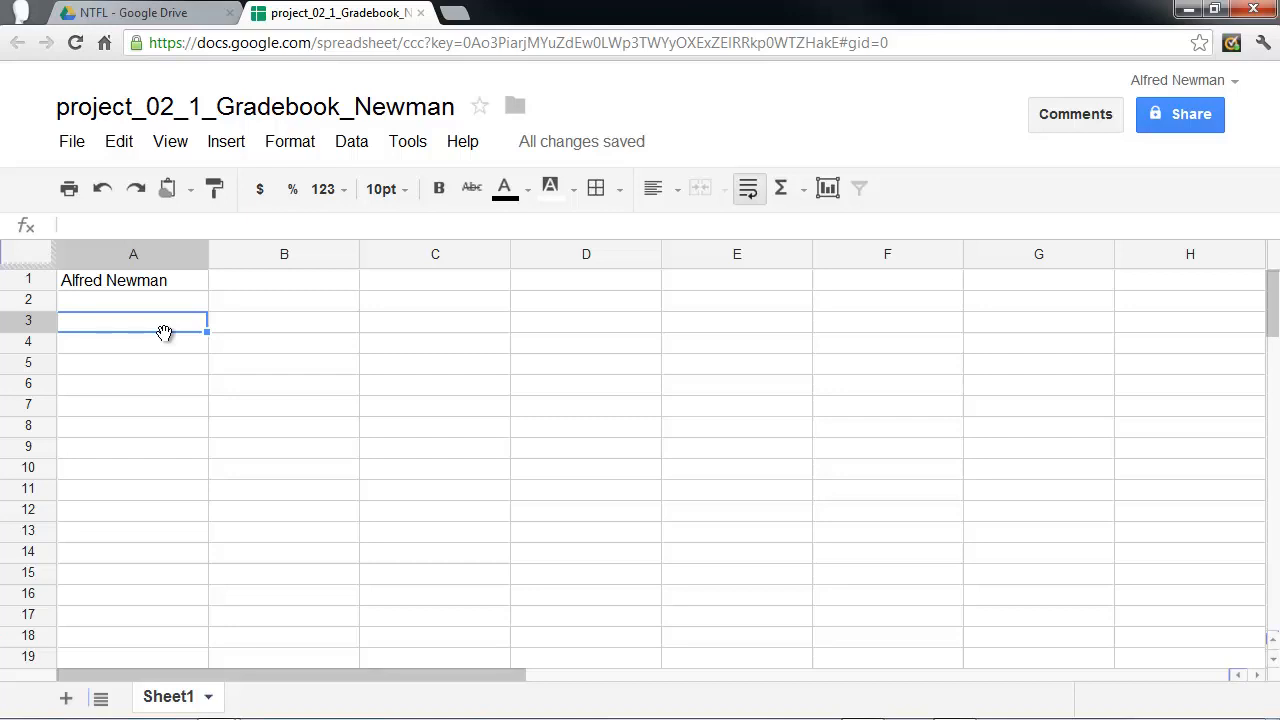
text(T)
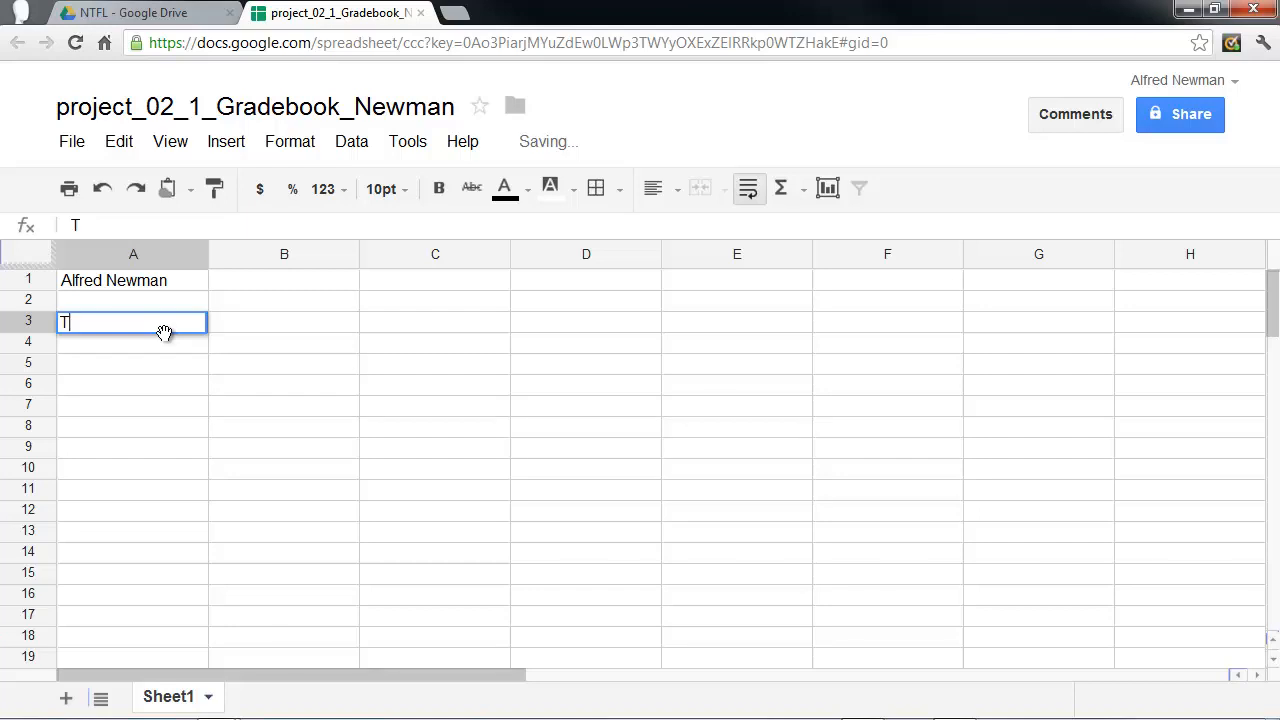
text(itle of C)
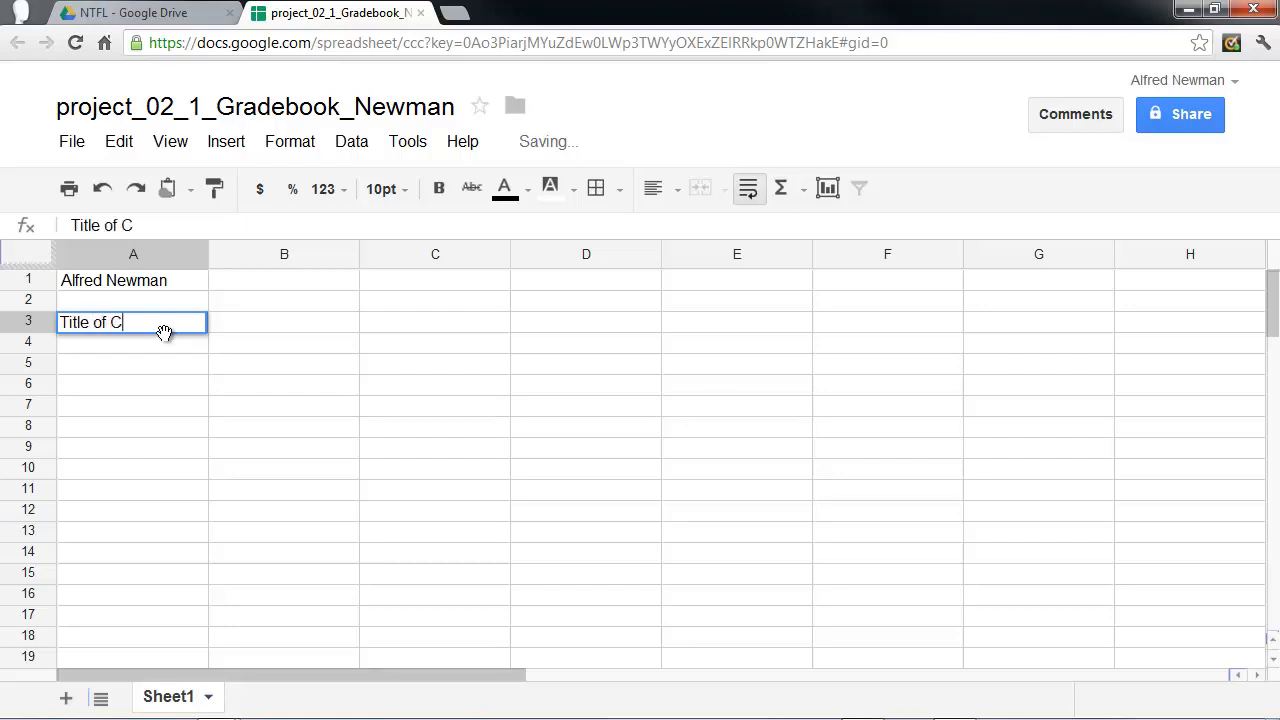
text(ourse Goes Here)
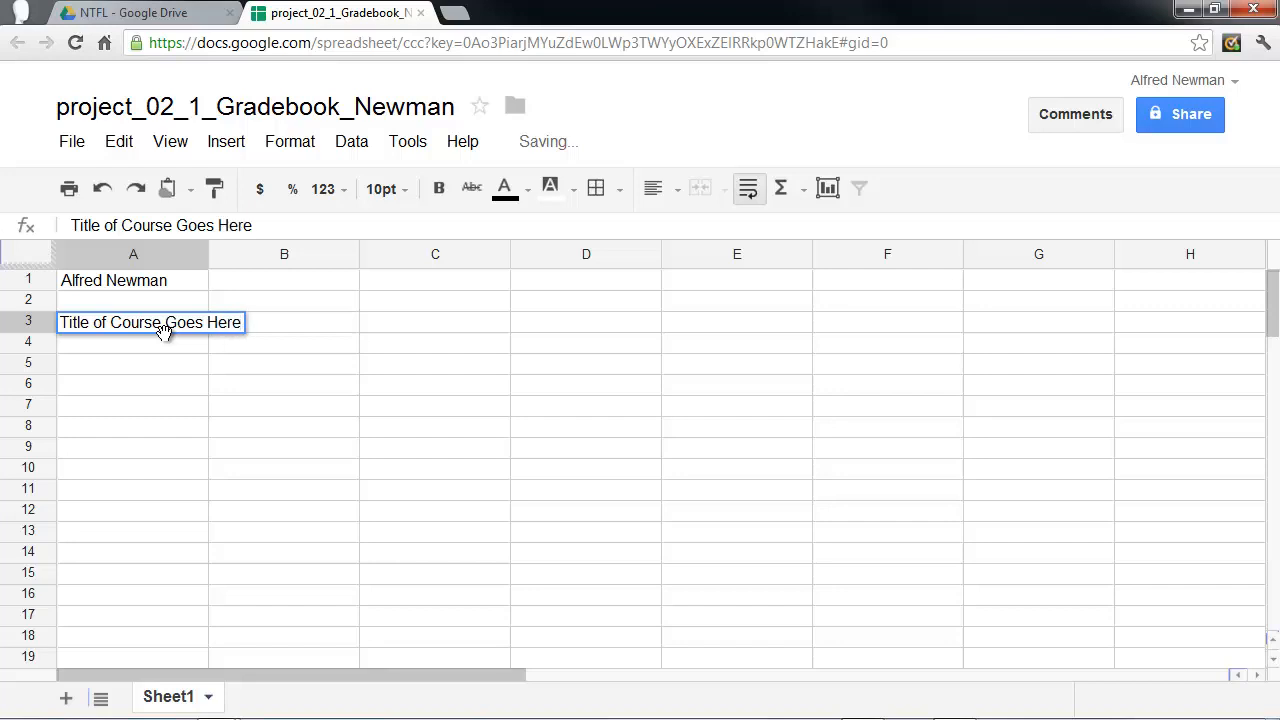
Enter the column headings Name, Hw 1 and Hw 2 in cells A5, B5 and C5.
click(120, 366)
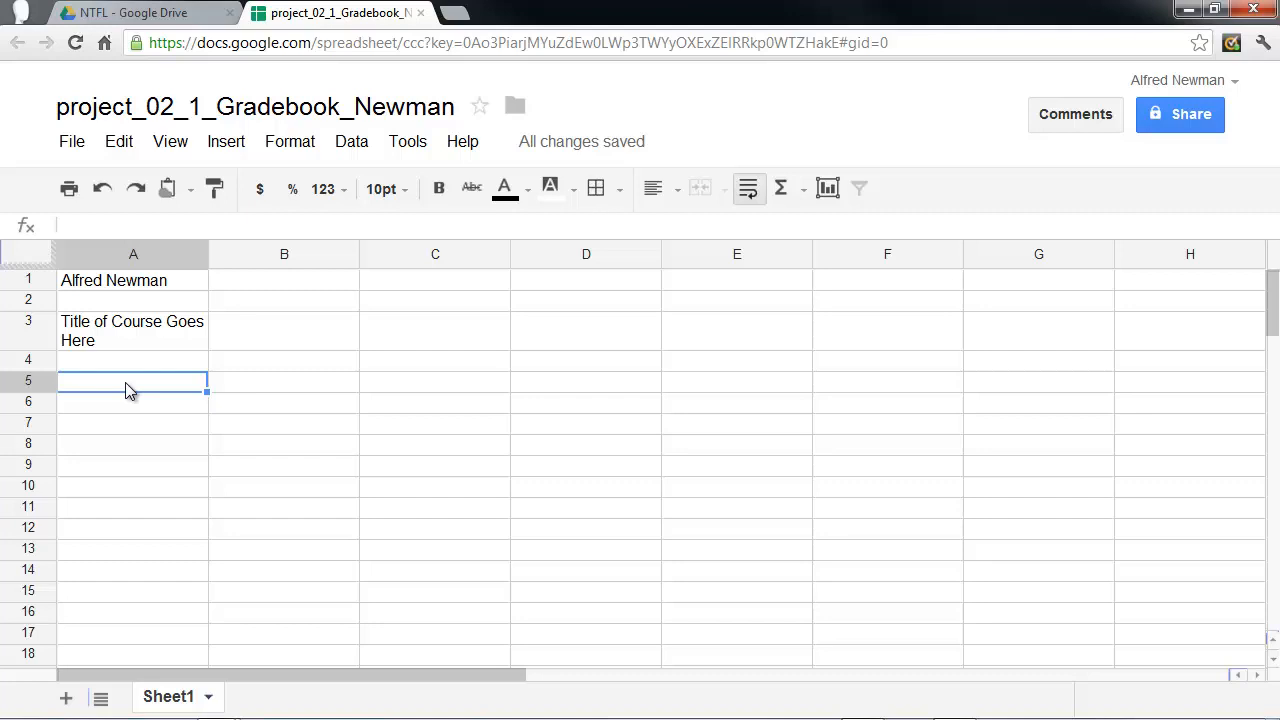
text(Name)
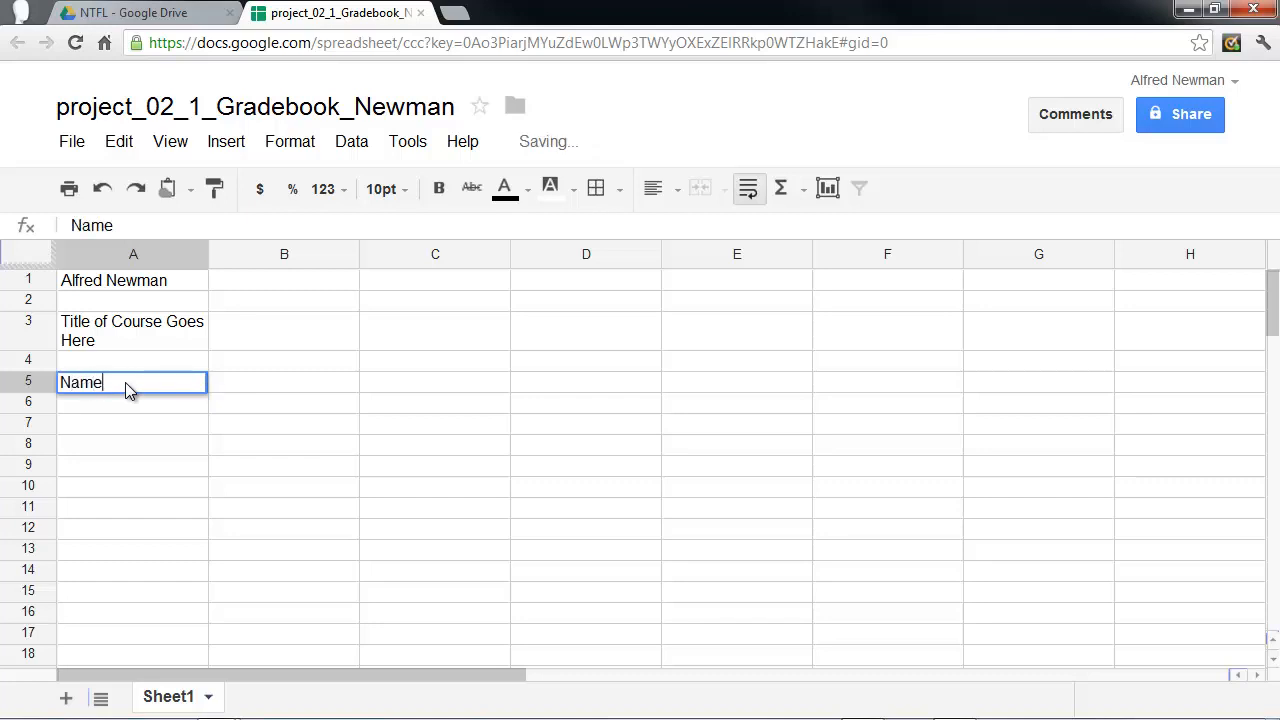
click(230, 391)
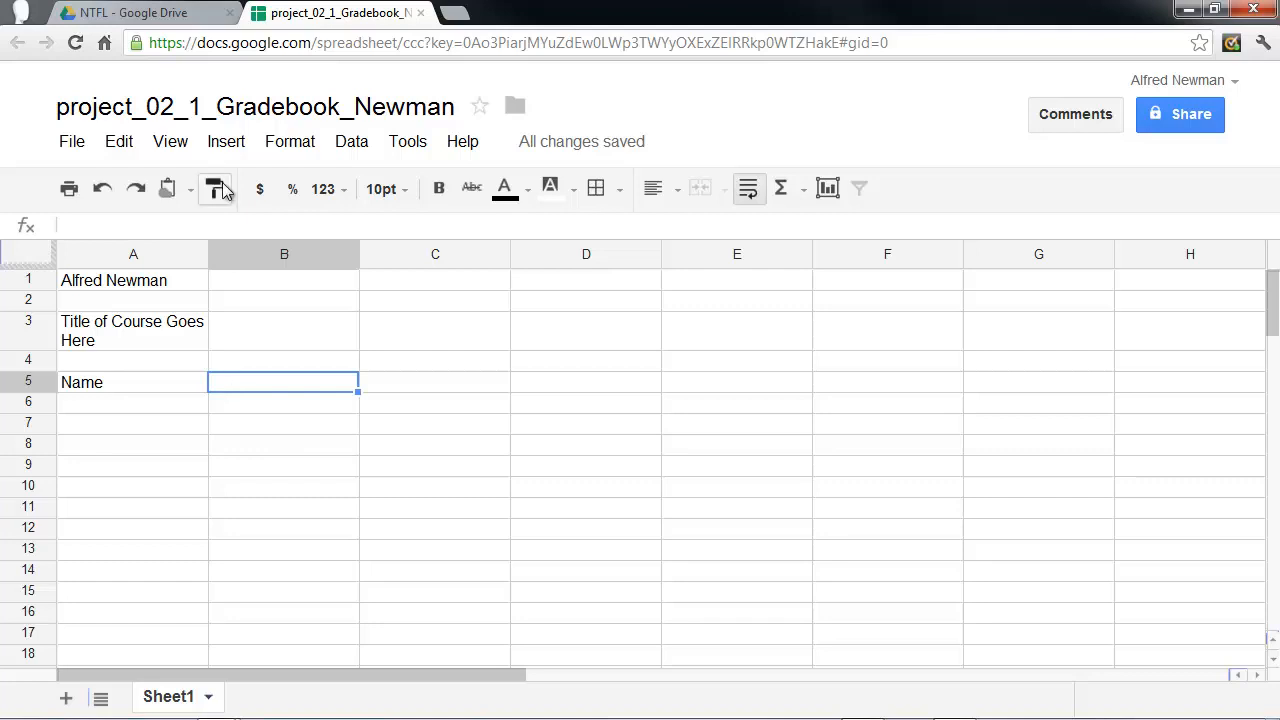
text(Hw 1)
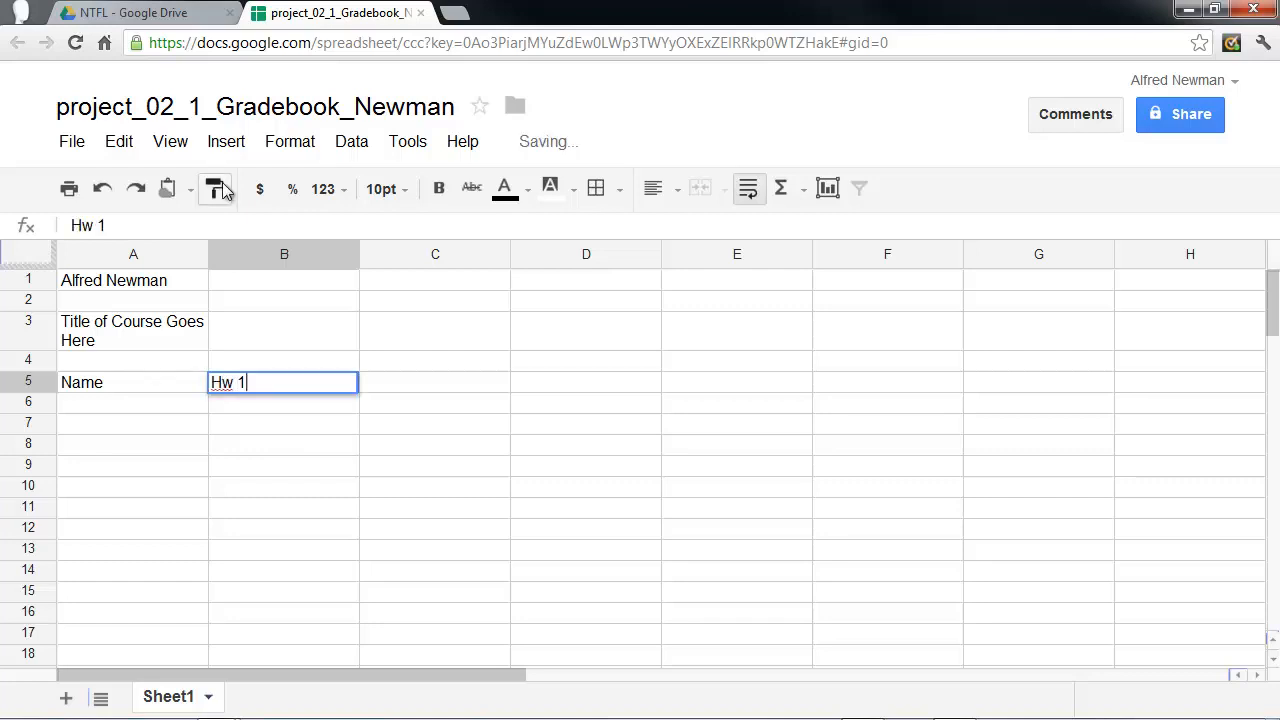
click(389, 380)
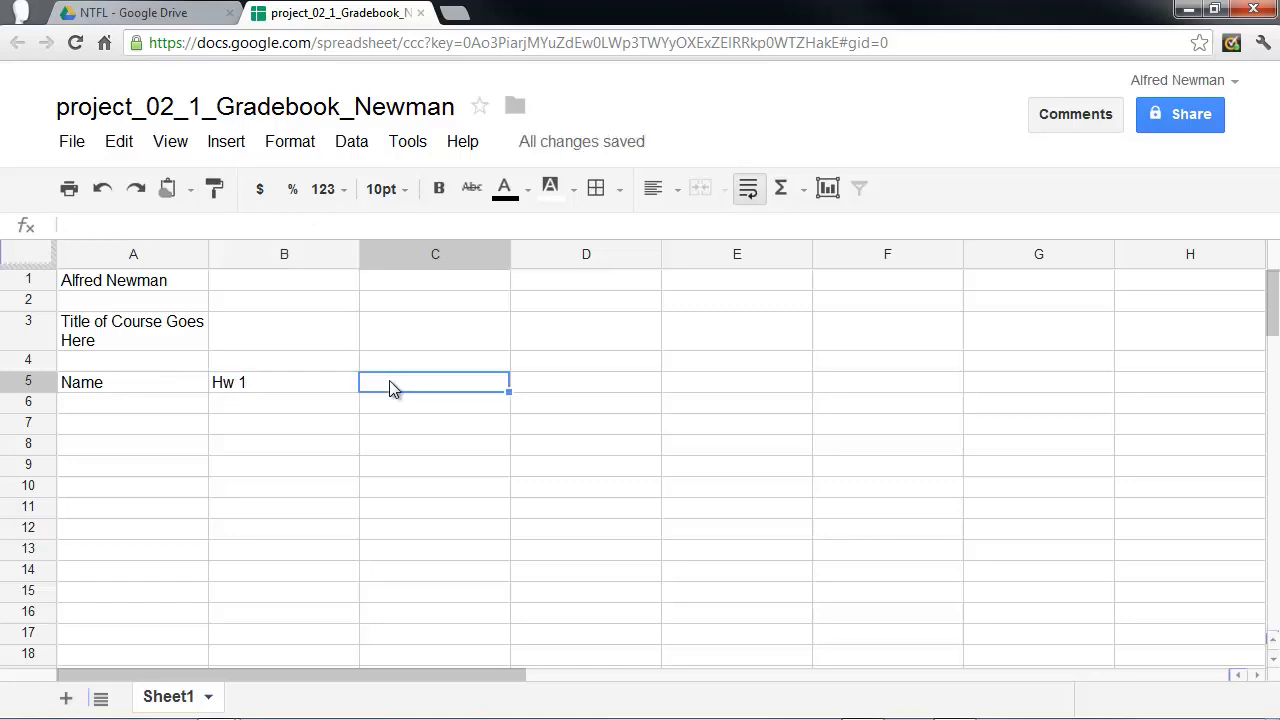
text(Hw)
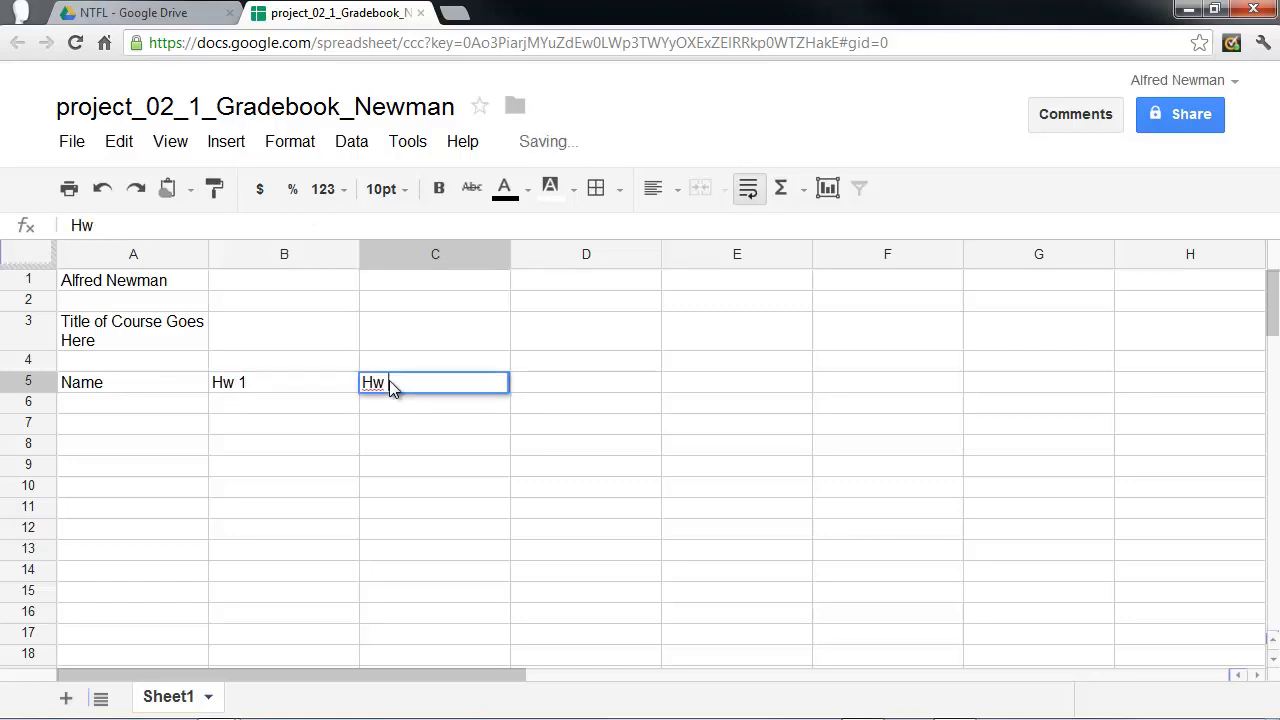
text( 2)
click(344, 408)
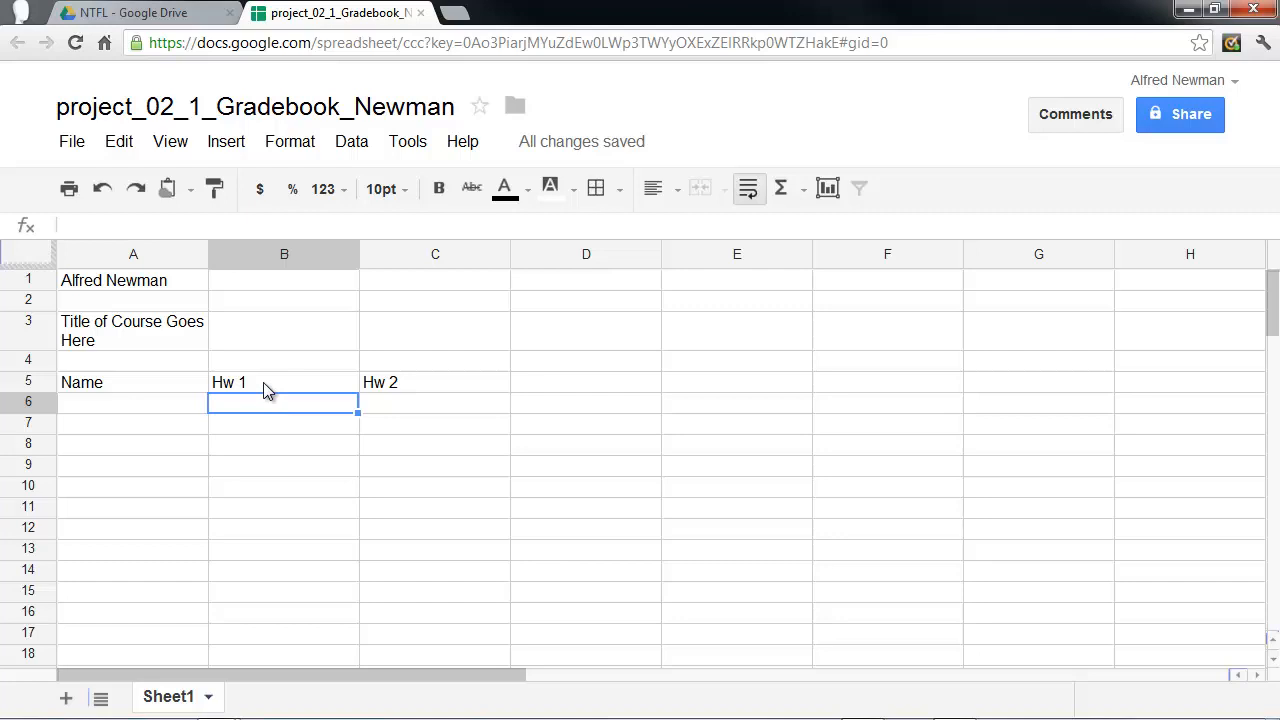
Extend the homework headings in B5:C5 as a series through F5, adding Hw 3, Hw 4 and Hw 5.
click(264, 383)
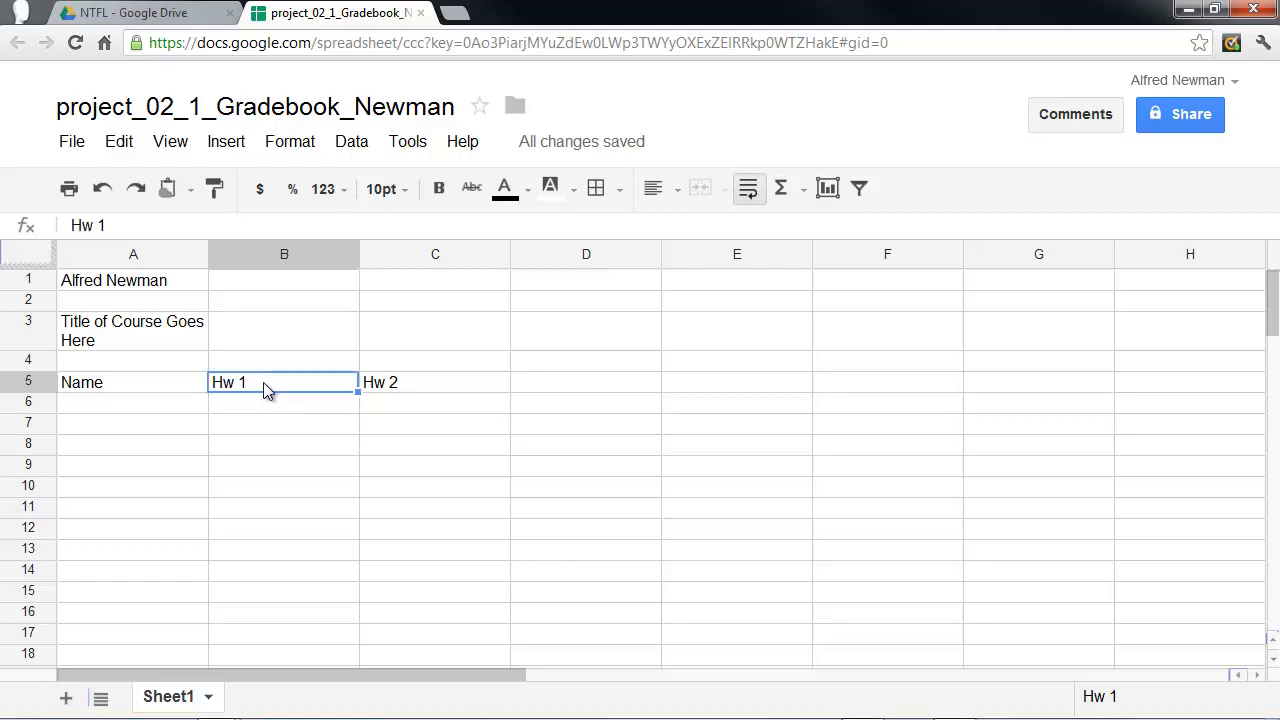
drag(263, 382, 425, 384)
drag(425, 385, 421, 384)
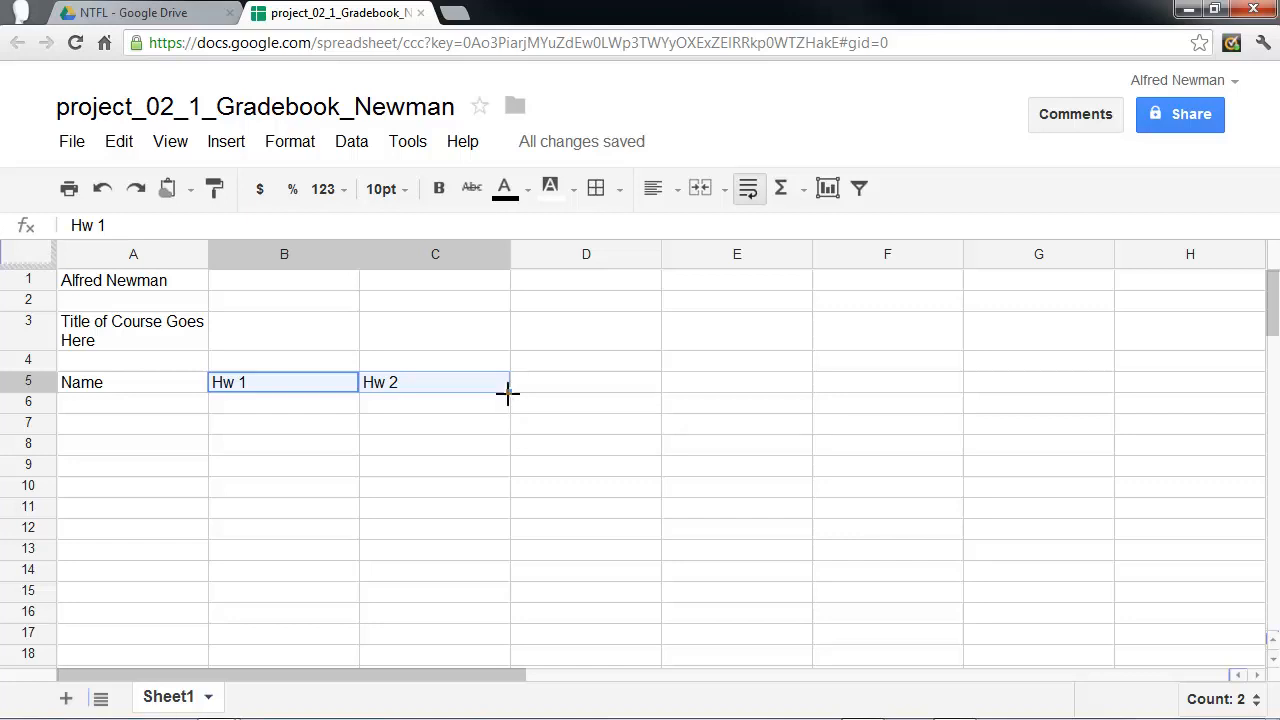
drag(508, 393, 860, 380)
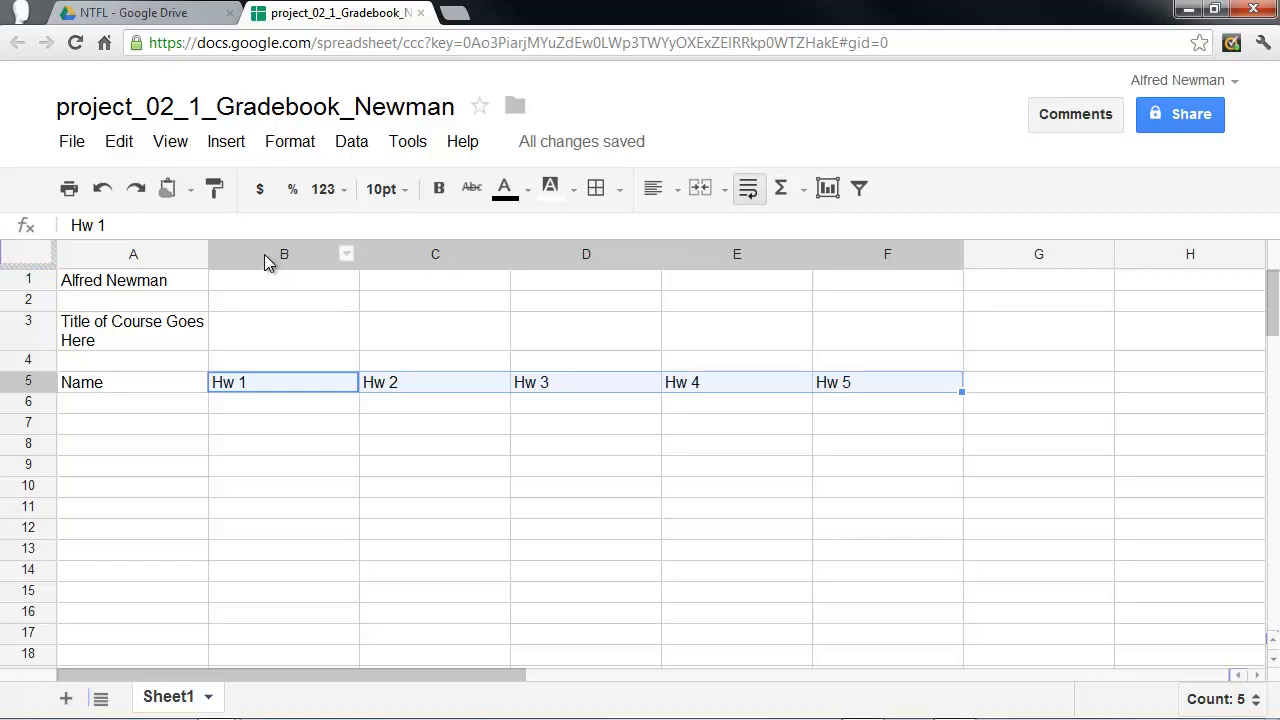
Auto-fit the widths of columns B through F to their homework headings.
drag(272, 258, 892, 268)
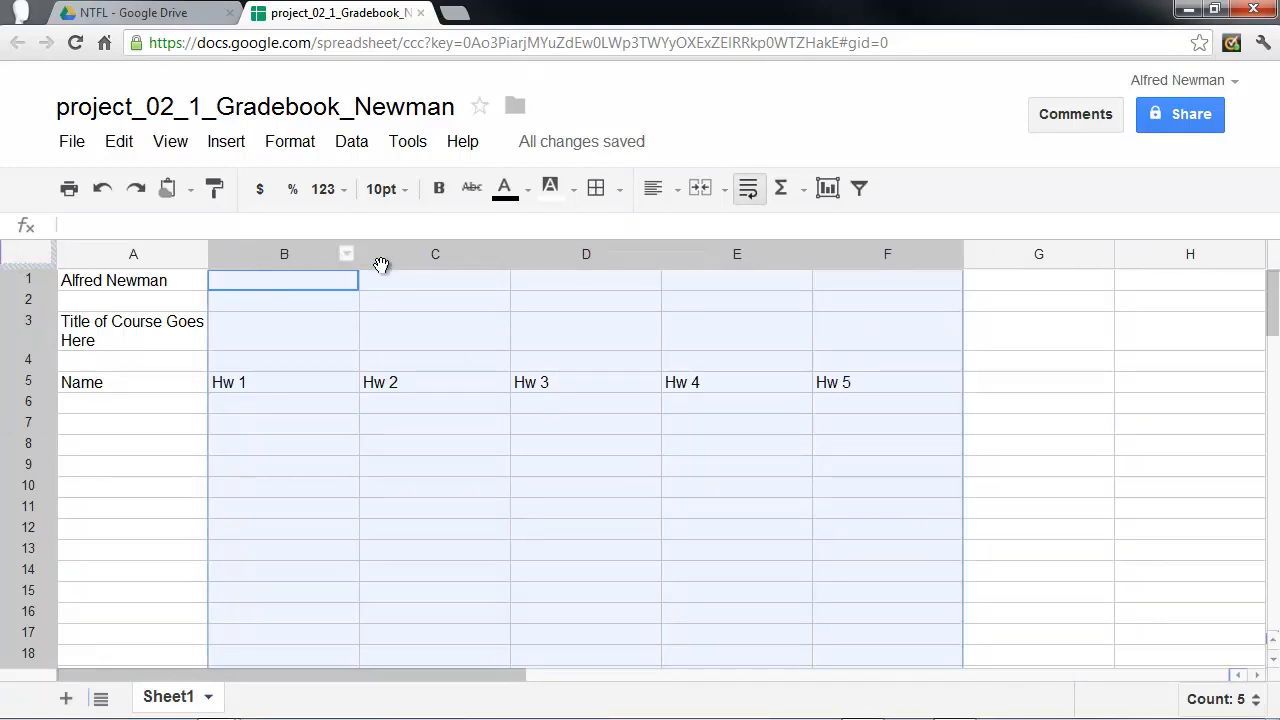
double_click(811, 258)
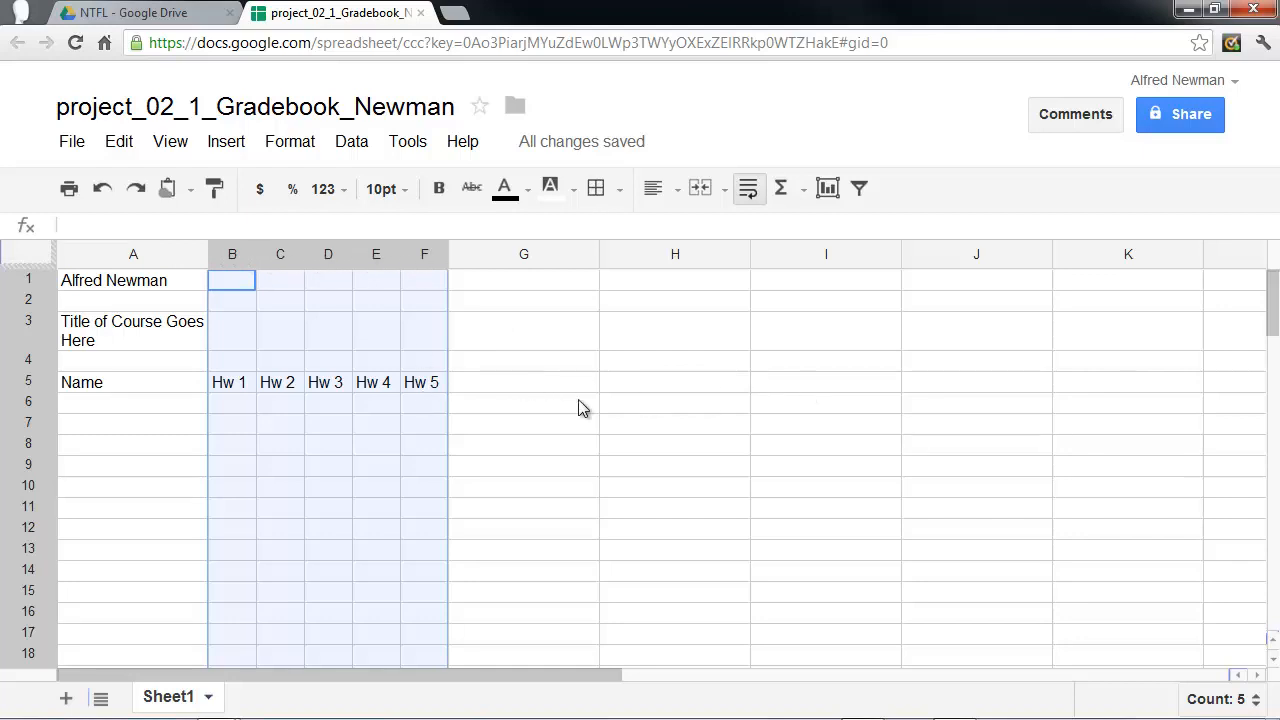
Enter the quiz headings Q 1 and Q 2 in cells G5 and H5 and extend the series to I5, adding Q 3.
click(489, 385)
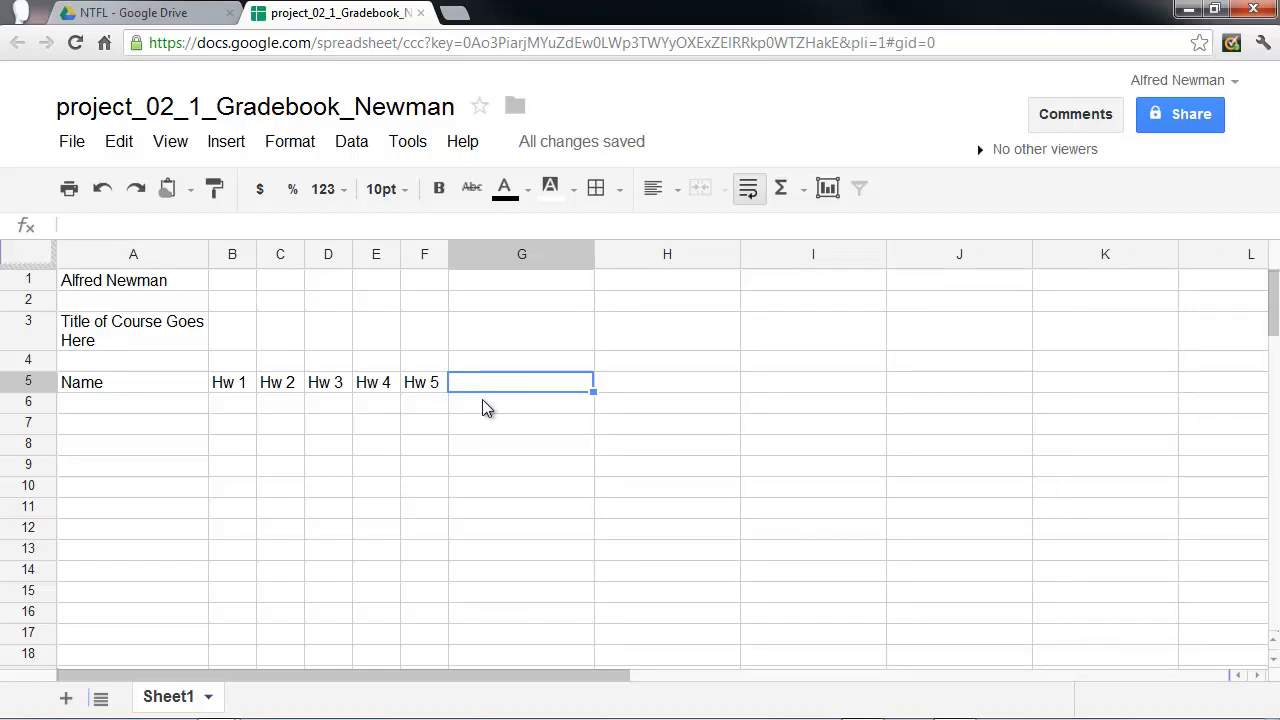
text(Q 1)
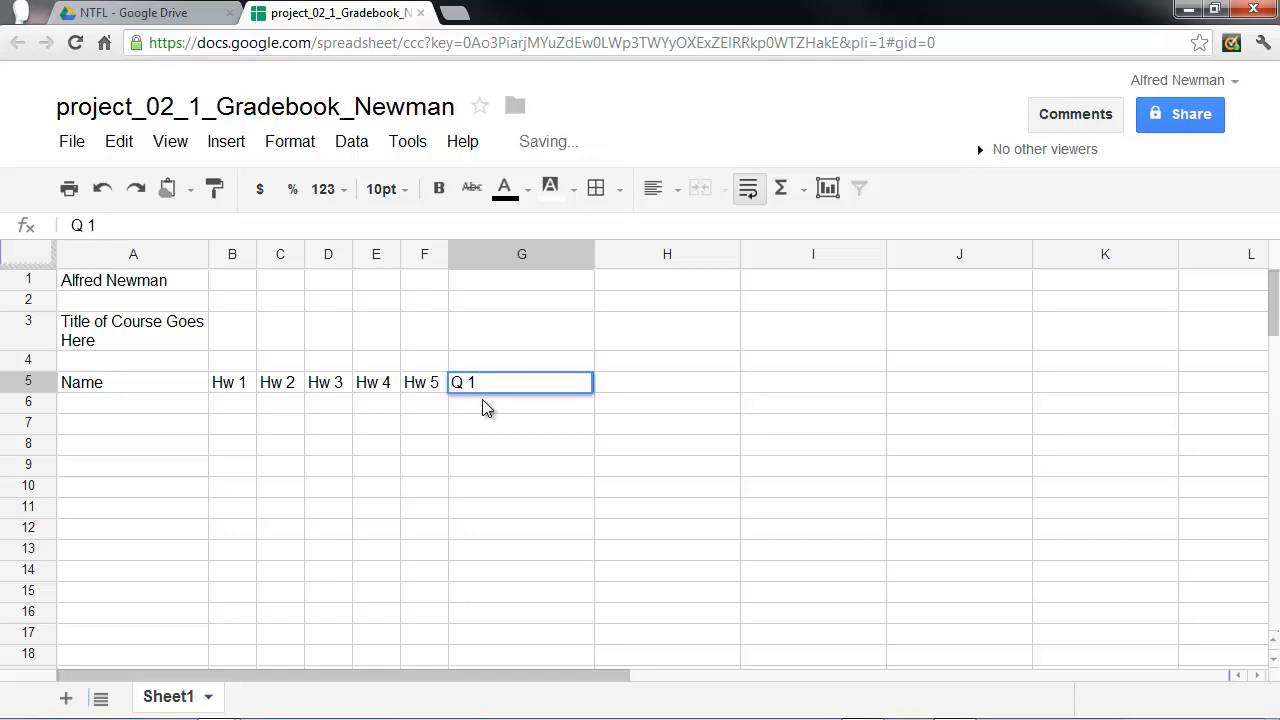
click(615, 387)
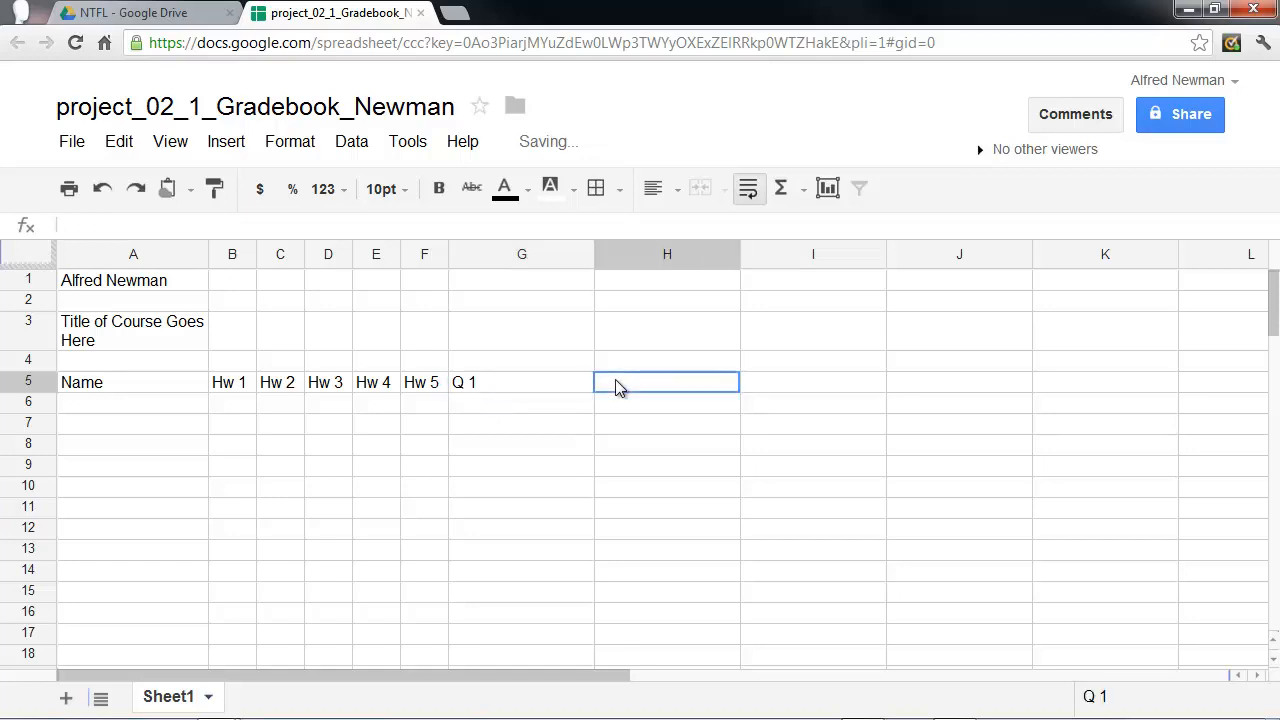
text(Q 2)
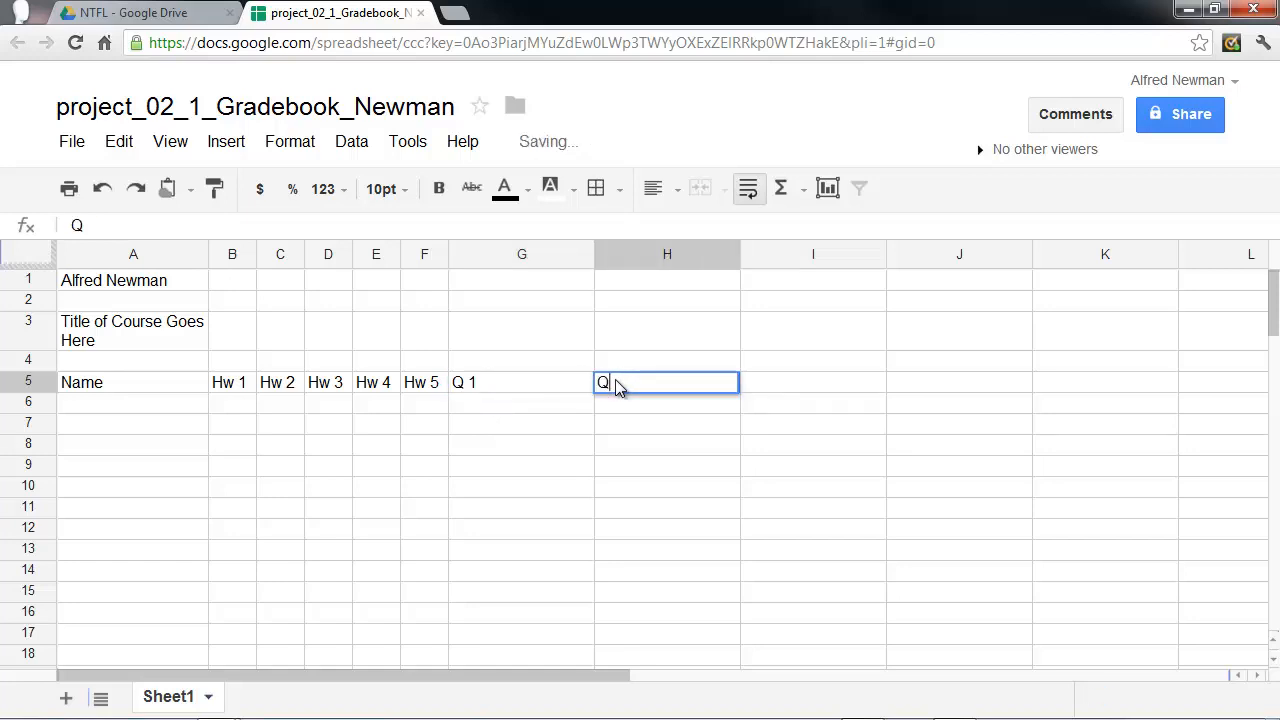
click(527, 394)
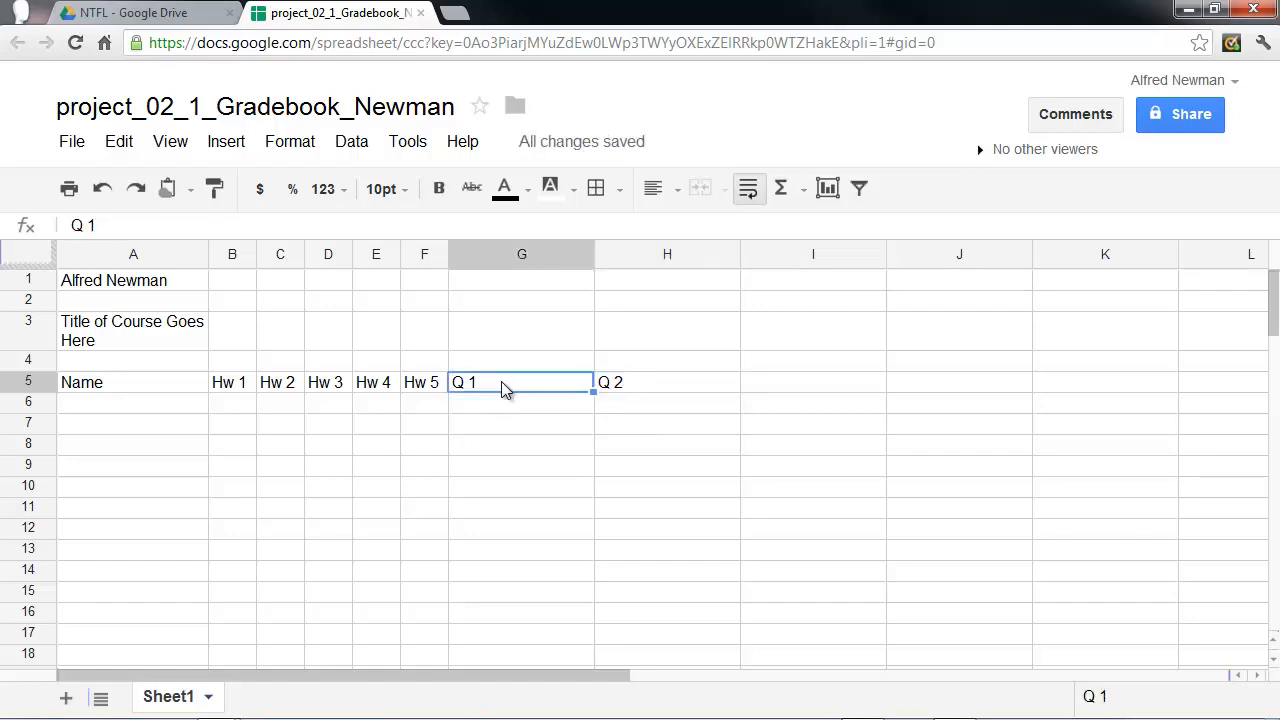
drag(500, 390, 632, 390)
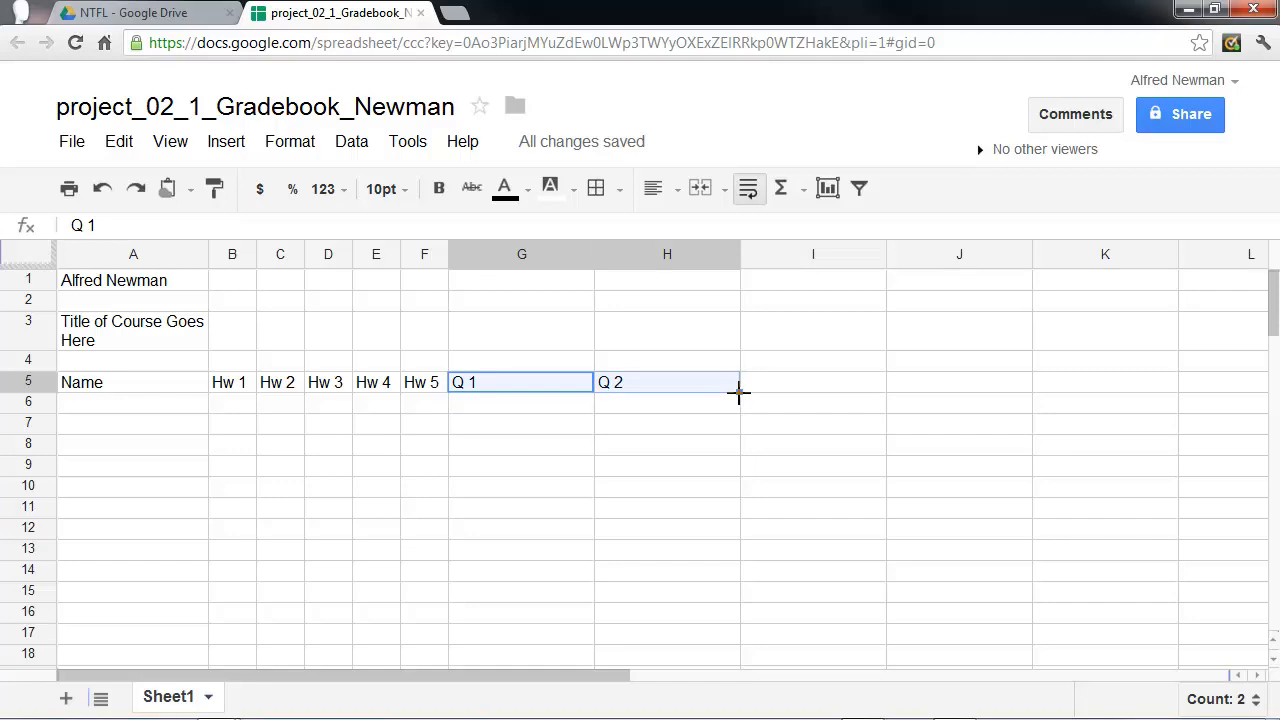
drag(739, 391, 773, 398)
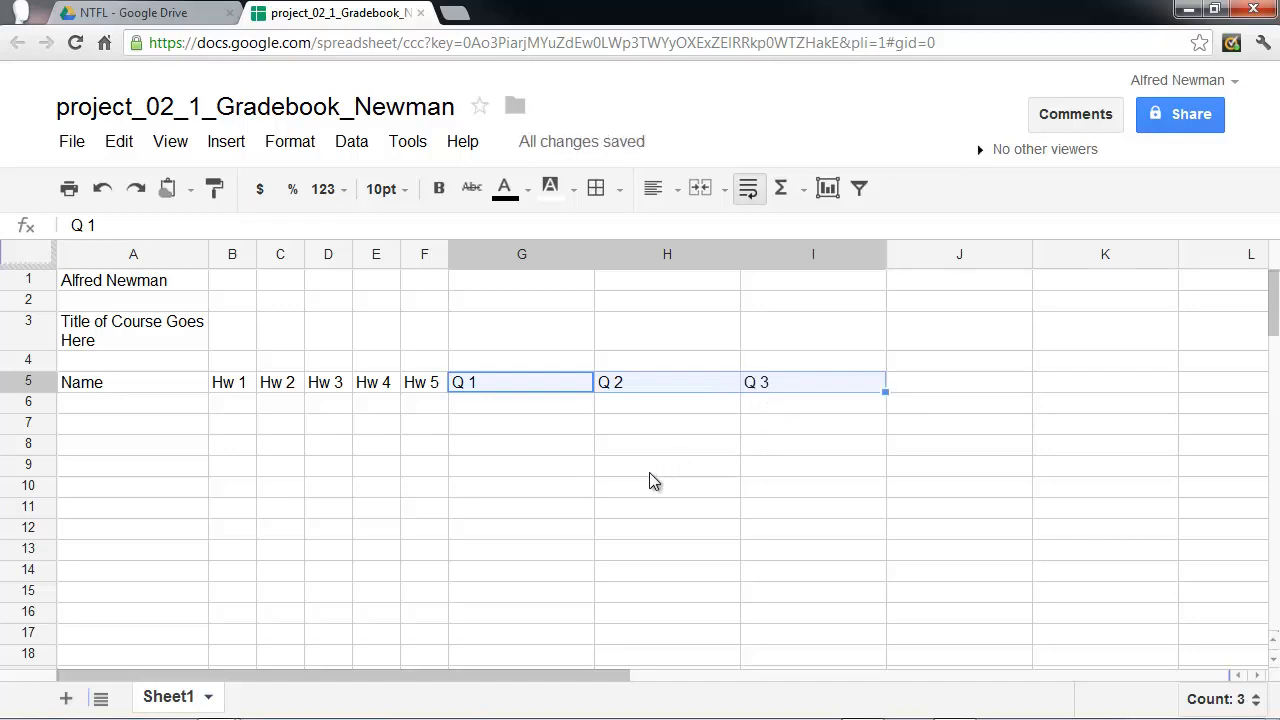
Auto-fit the widths of columns G through I to their quiz headings.
click(522, 258)
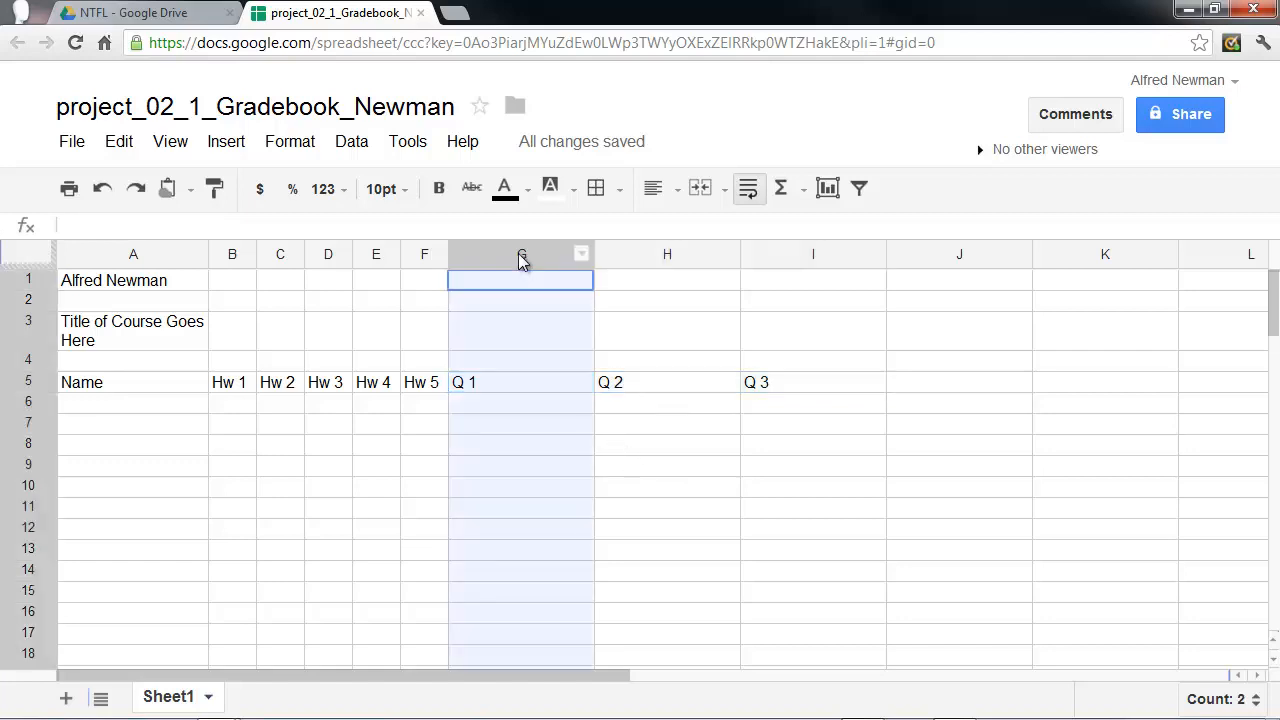
drag(522, 258, 800, 265)
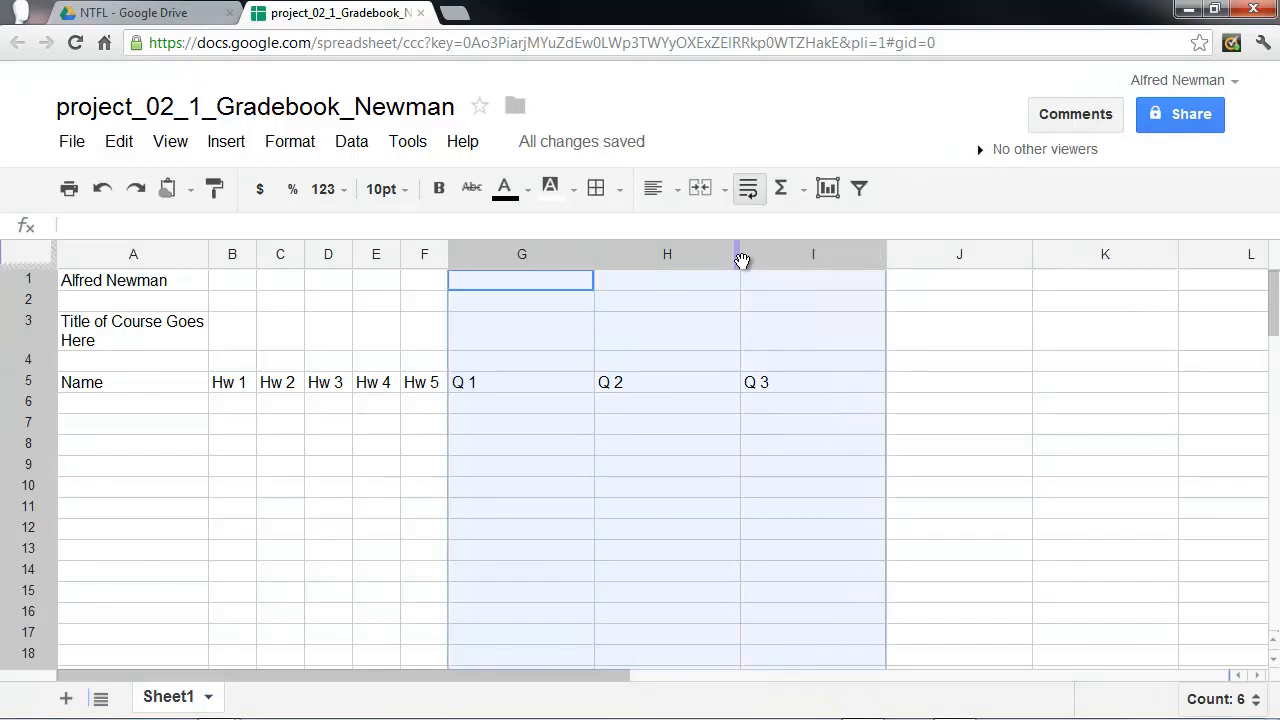
double_click(738, 258)
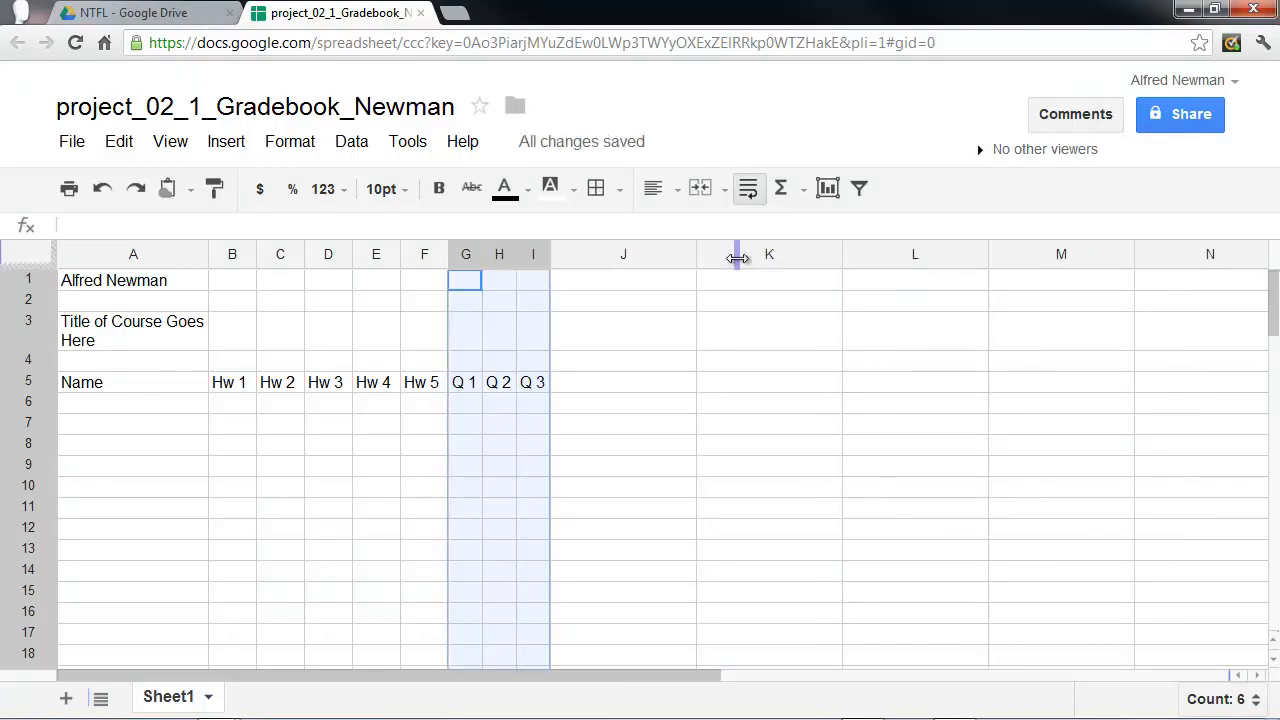
Enter the exam headings Midterm and Final in cells J5 and K5.
click(582, 390)
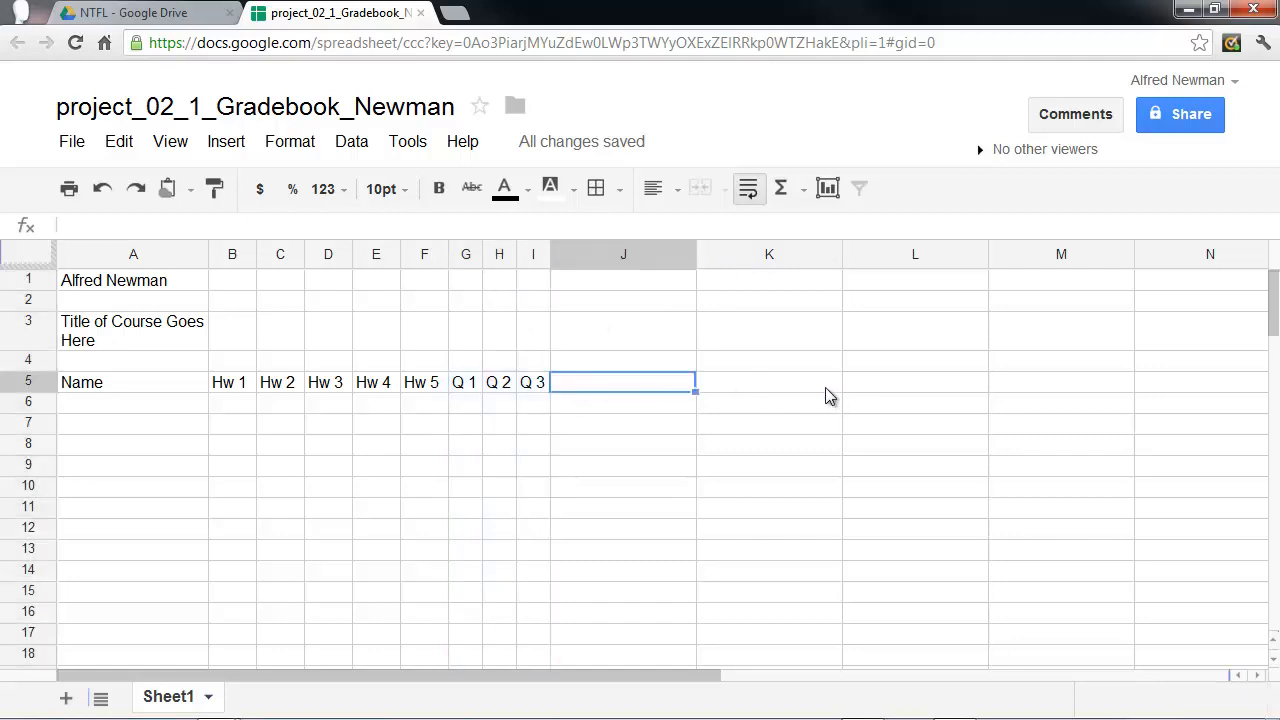
text(Midterm)
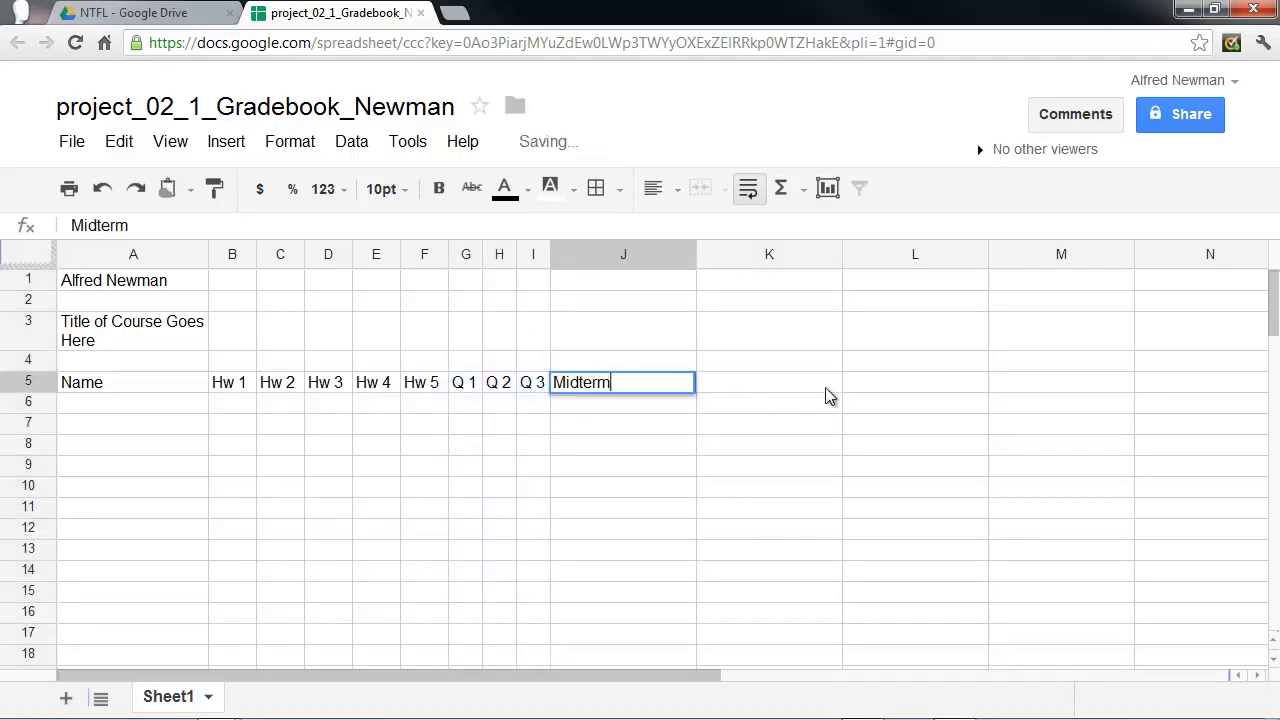
click(803, 391)
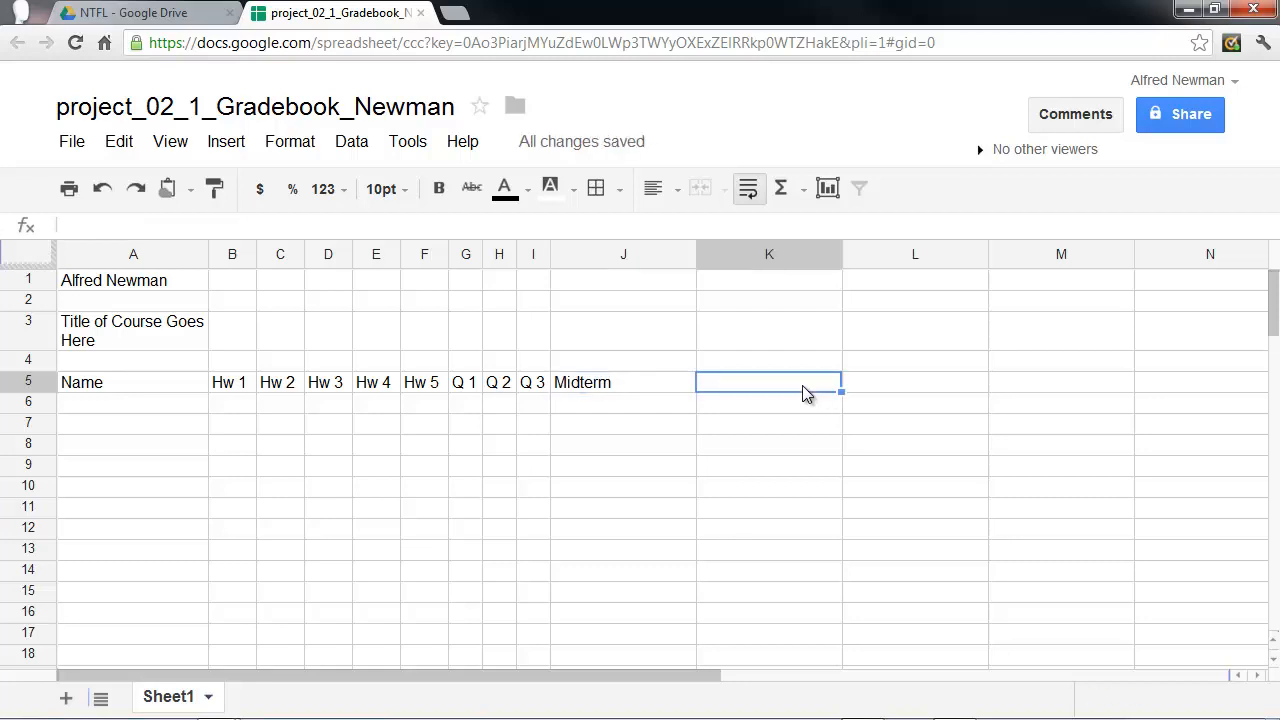
text(Final)
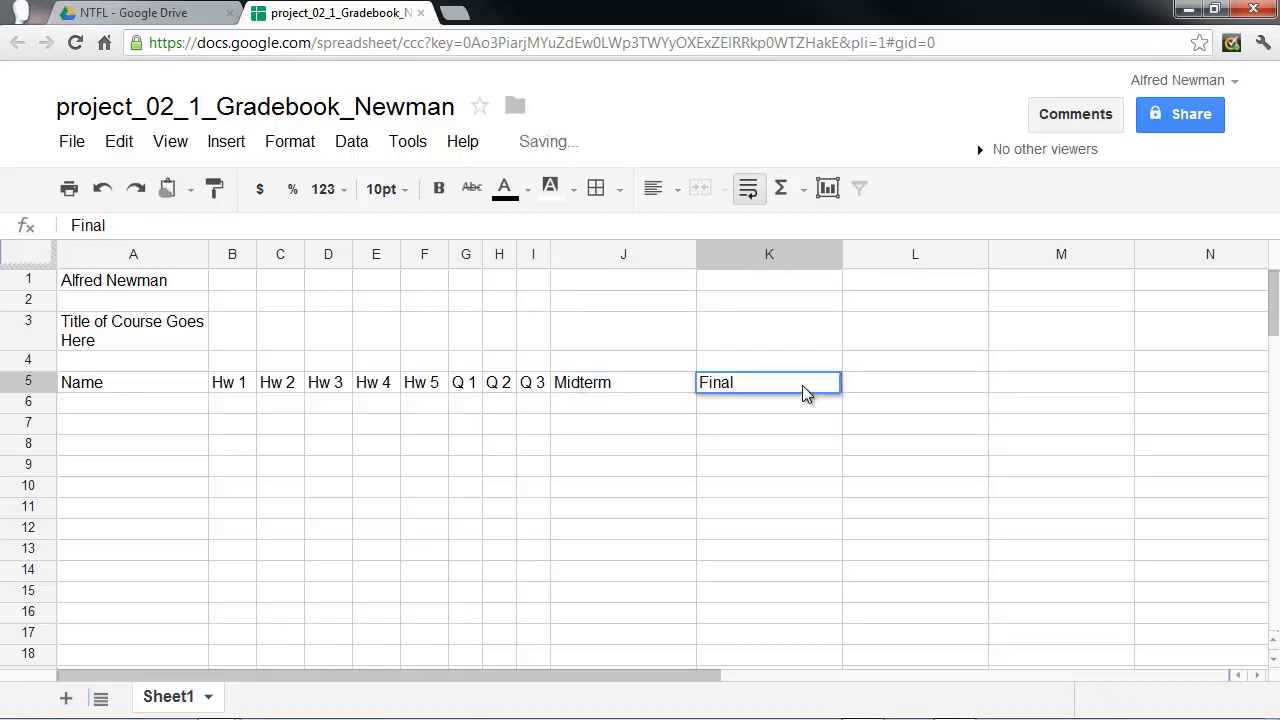
click(781, 443)
Narrow columns J and K together to an equal width slightly wider than the Midterm heading.
click(582, 263)
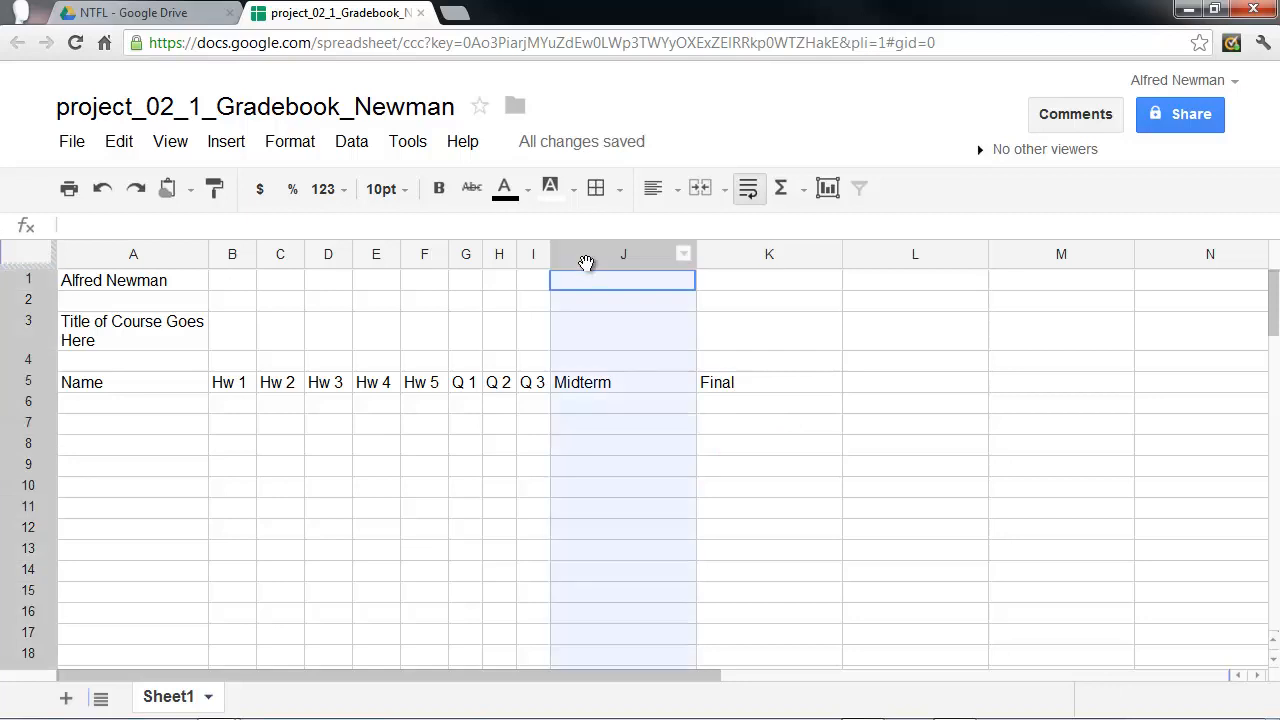
shift+click(748, 260)
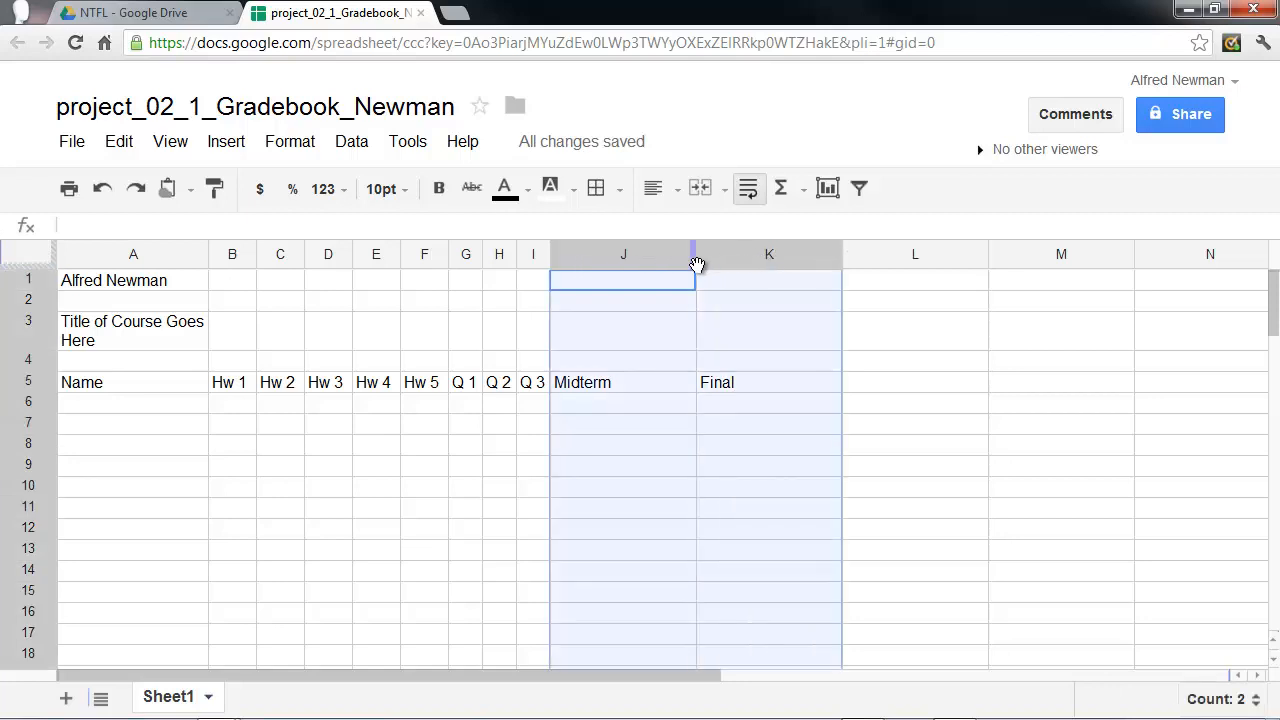
drag(695, 262, 629, 270)
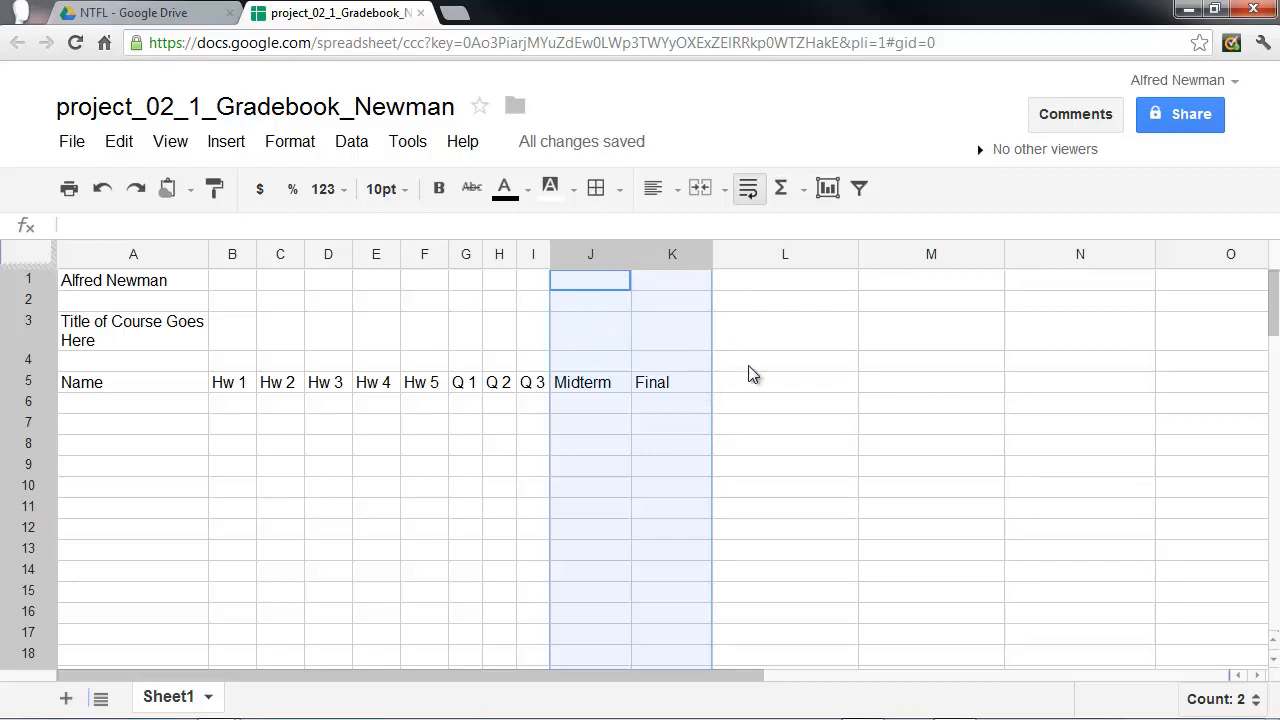
Enter the headings Average, Weighted Average and Grade in cells L5, M5 and N5.
click(742, 390)
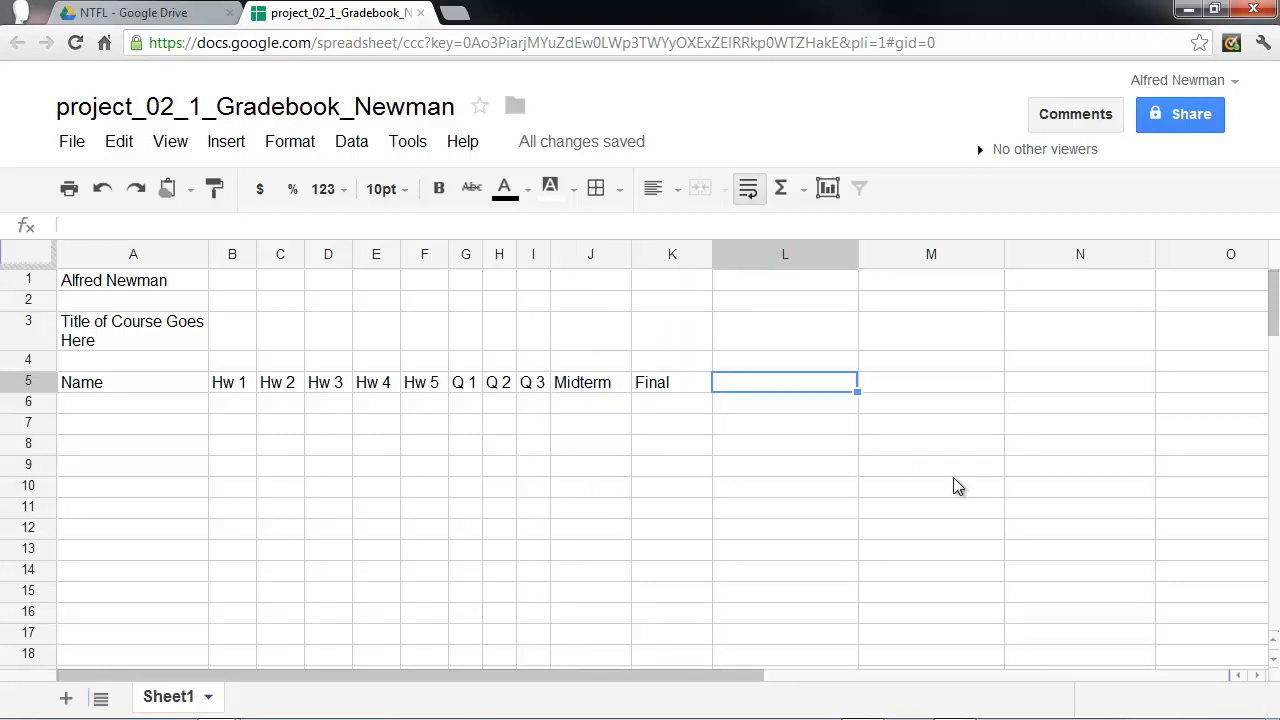
text(Average)
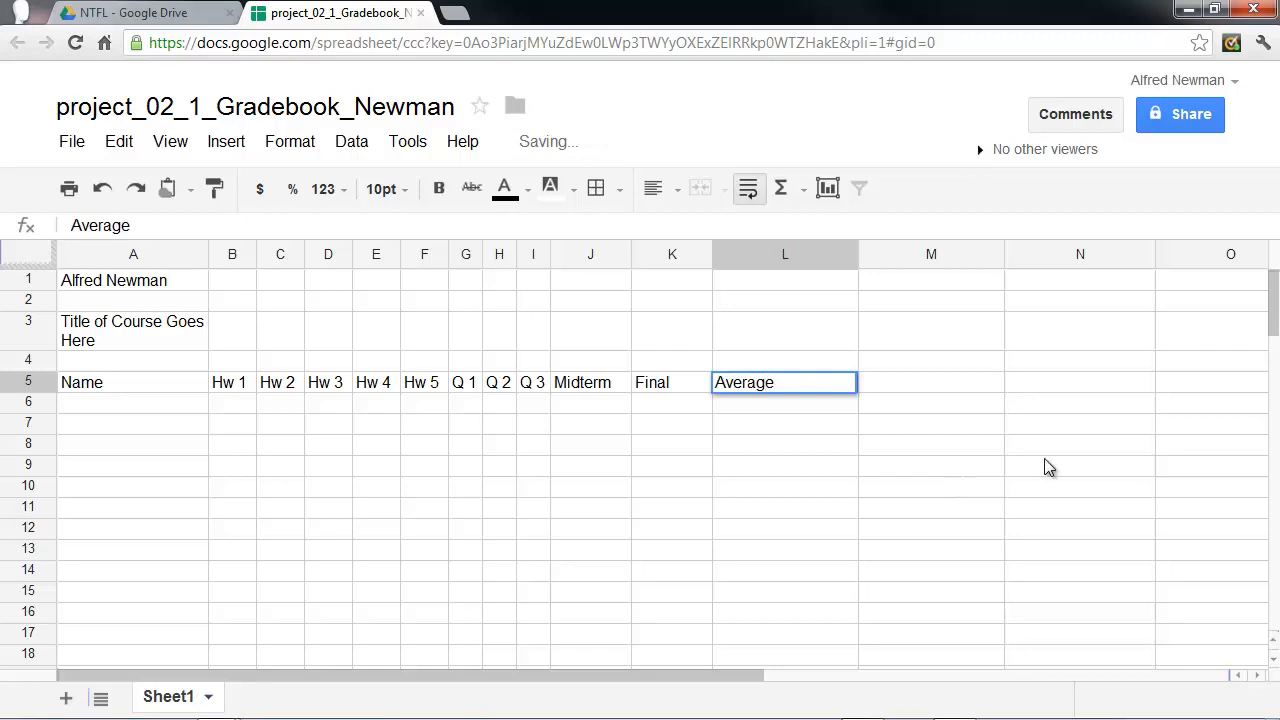
click(898, 393)
text(W)
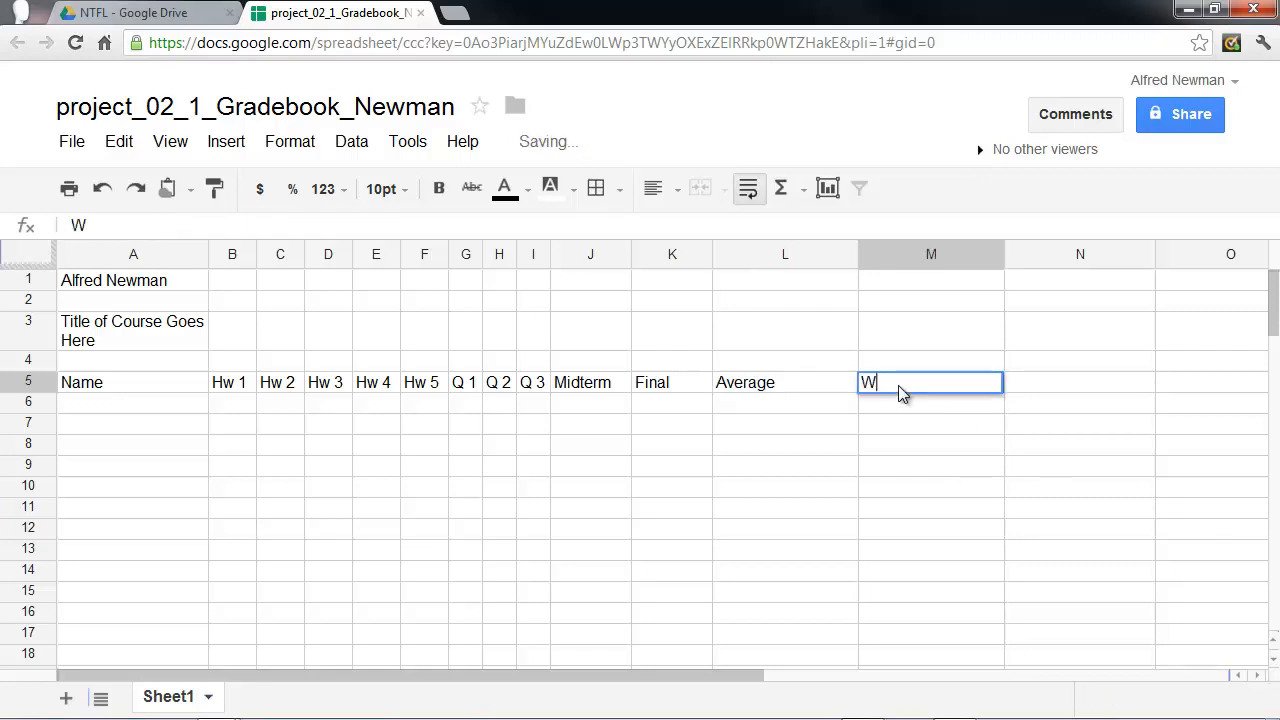
text(eighted Average)
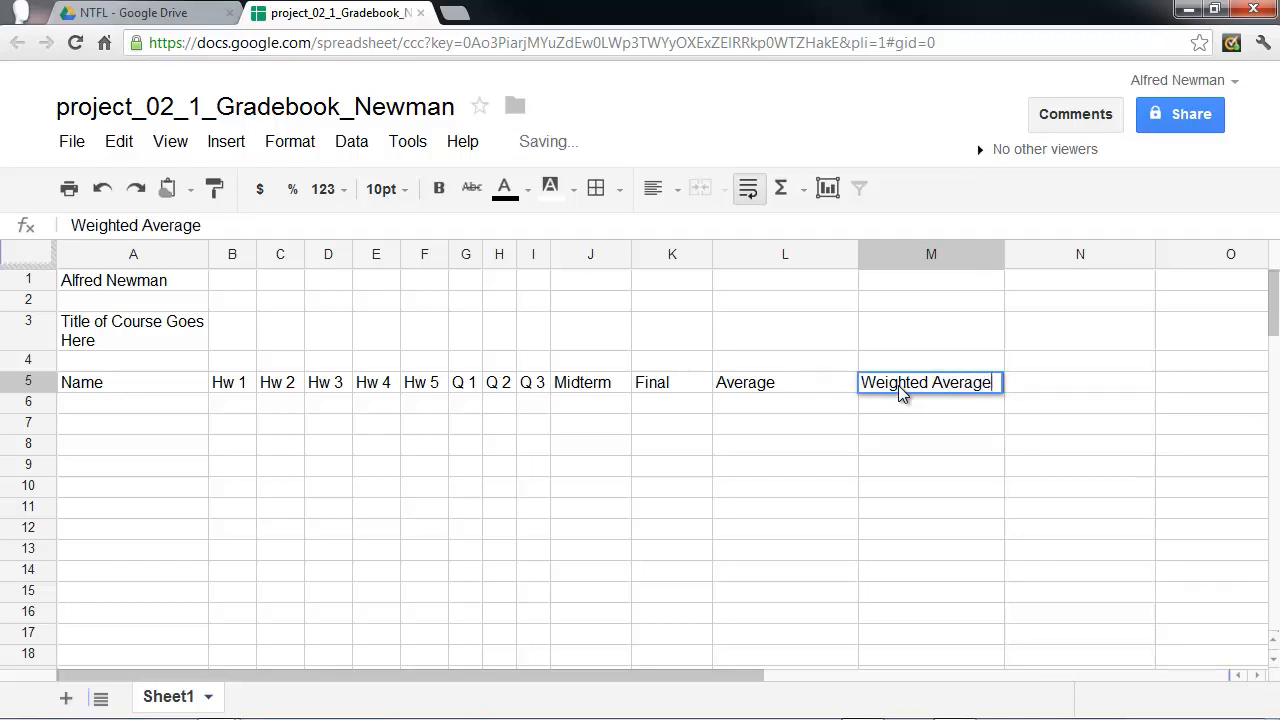
click(1061, 395)
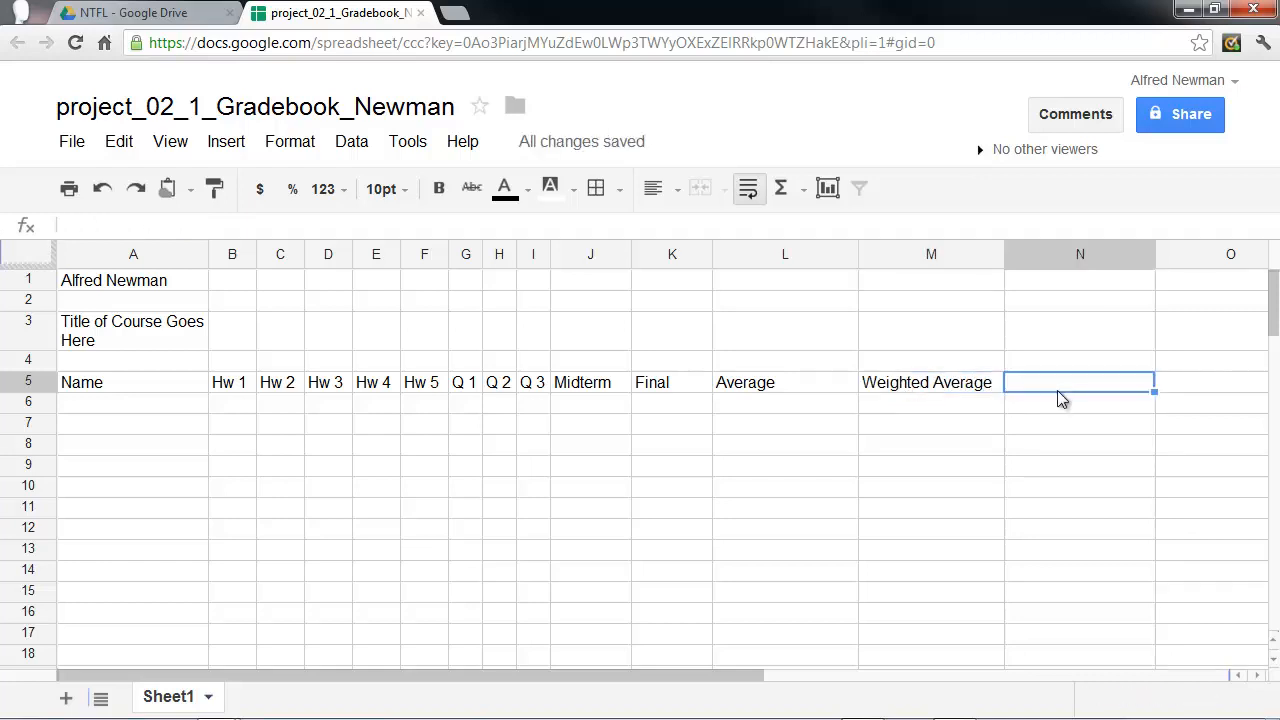
text(Grade)
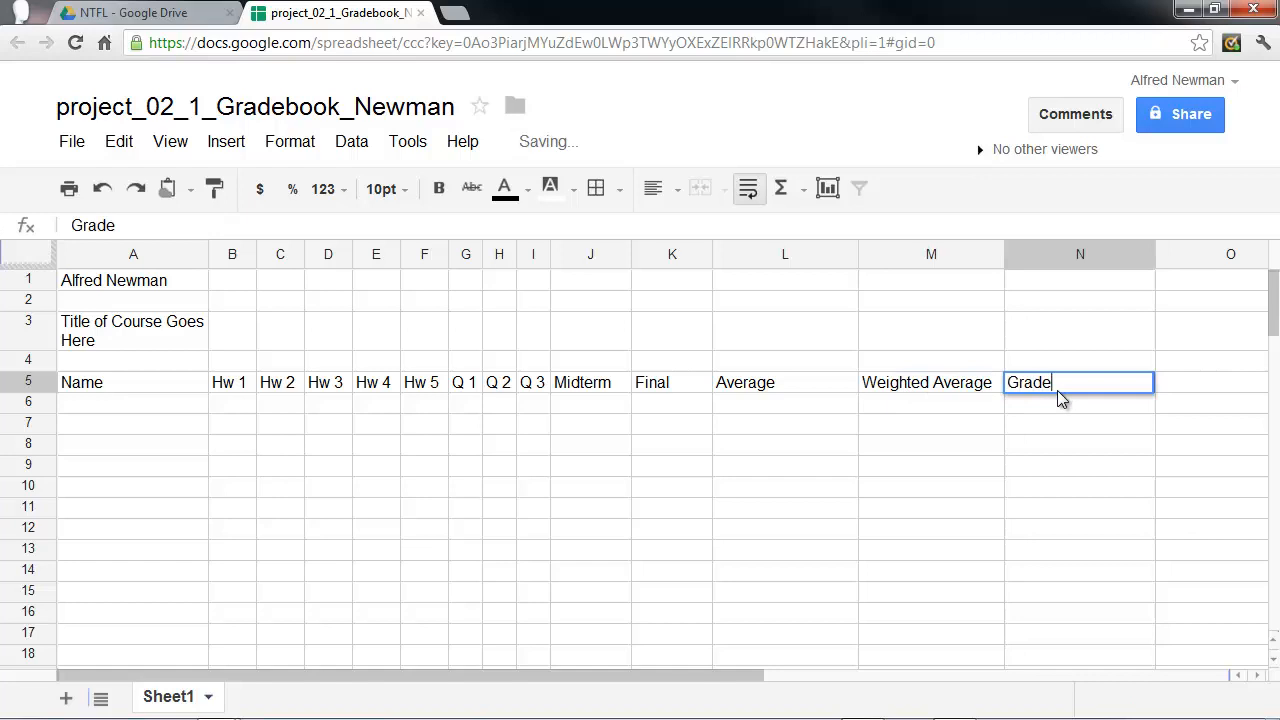
click(990, 462)
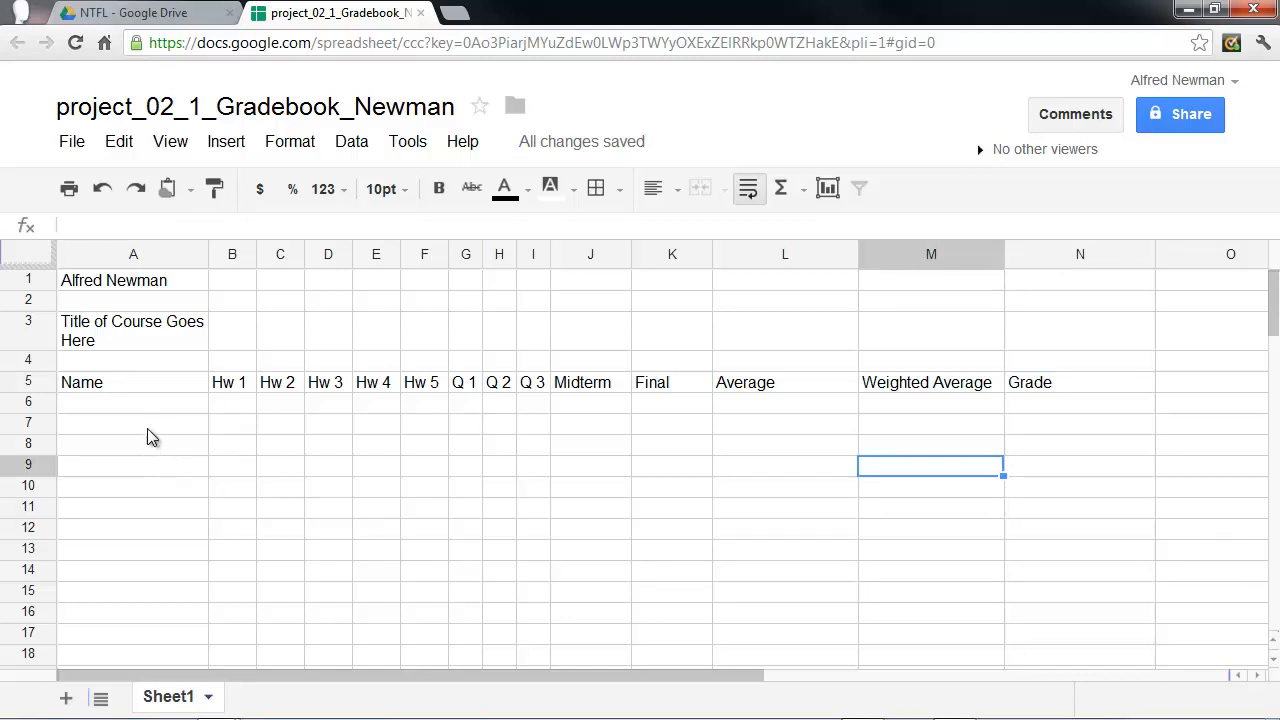
Make the owner's name in cell A1 and the course title in cell A3 bold.
click(108, 287)
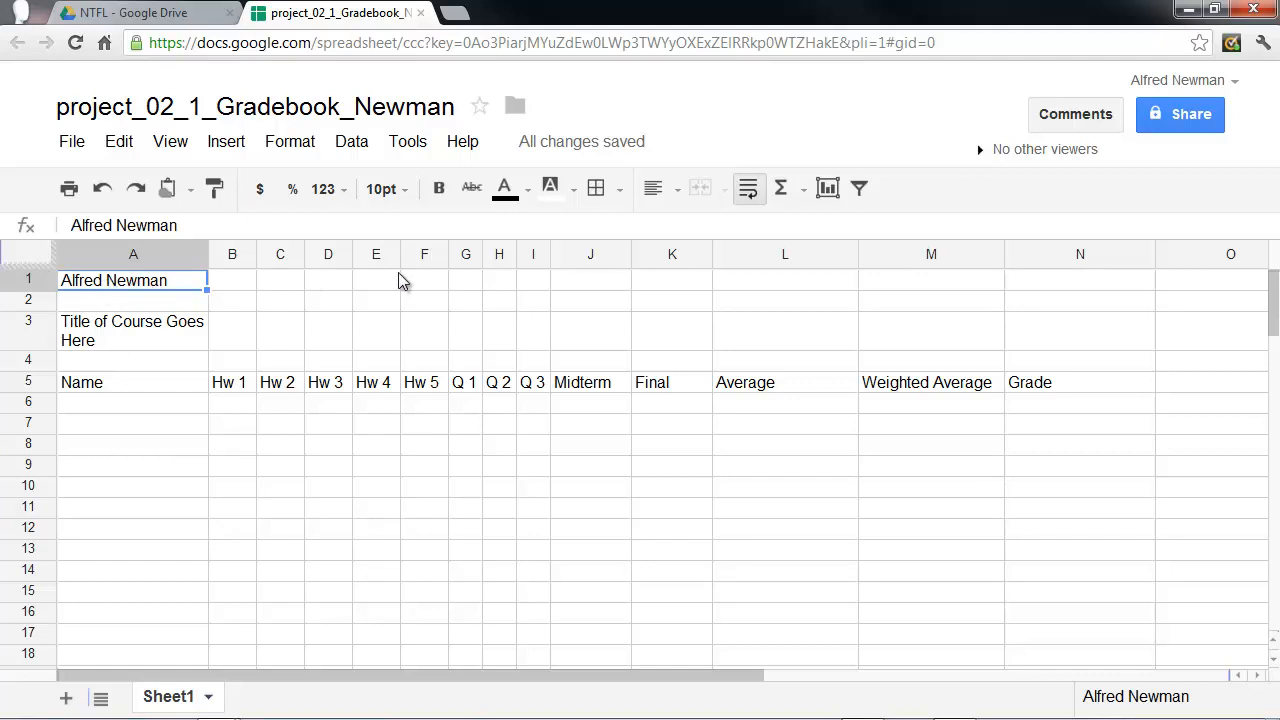
click(440, 195)
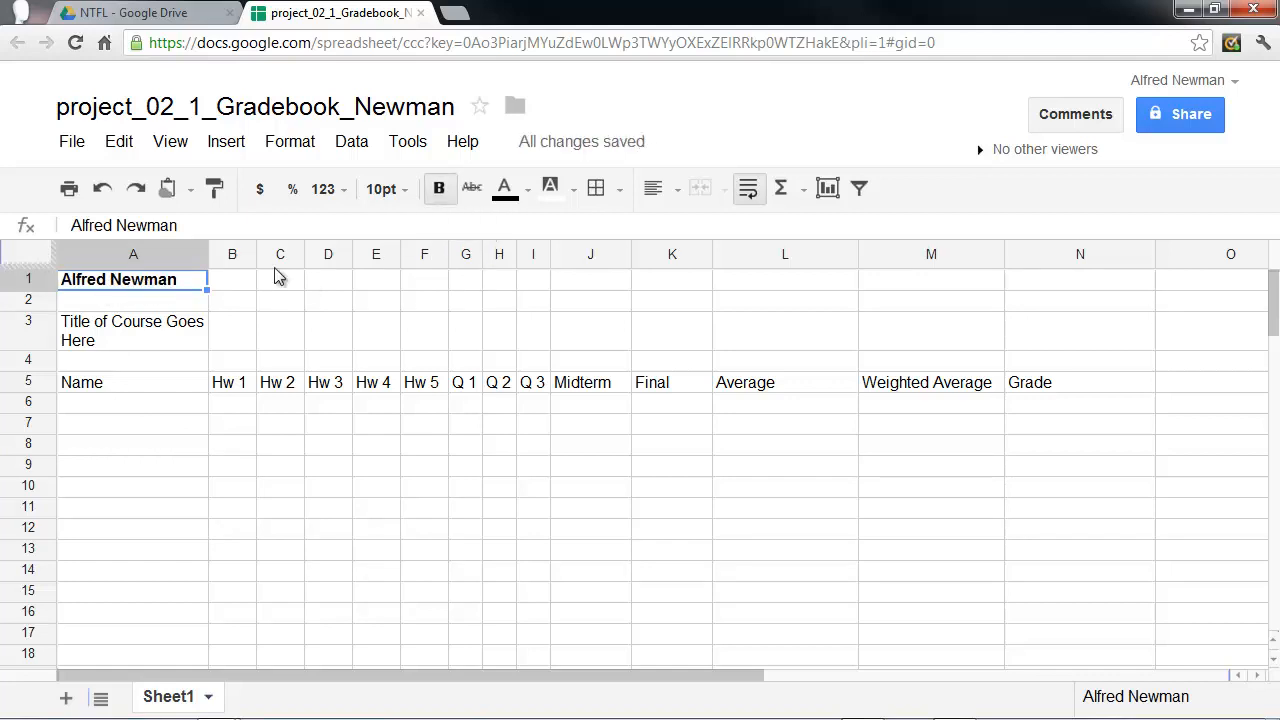
click(110, 338)
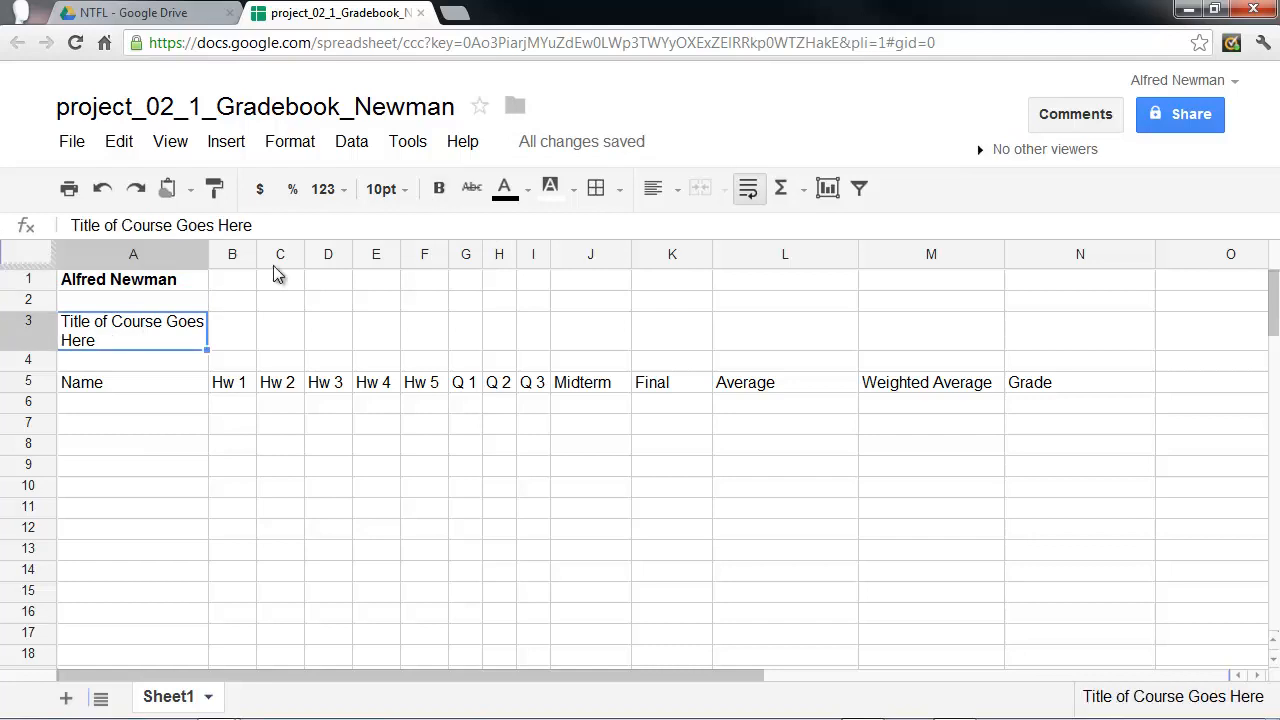
click(440, 195)
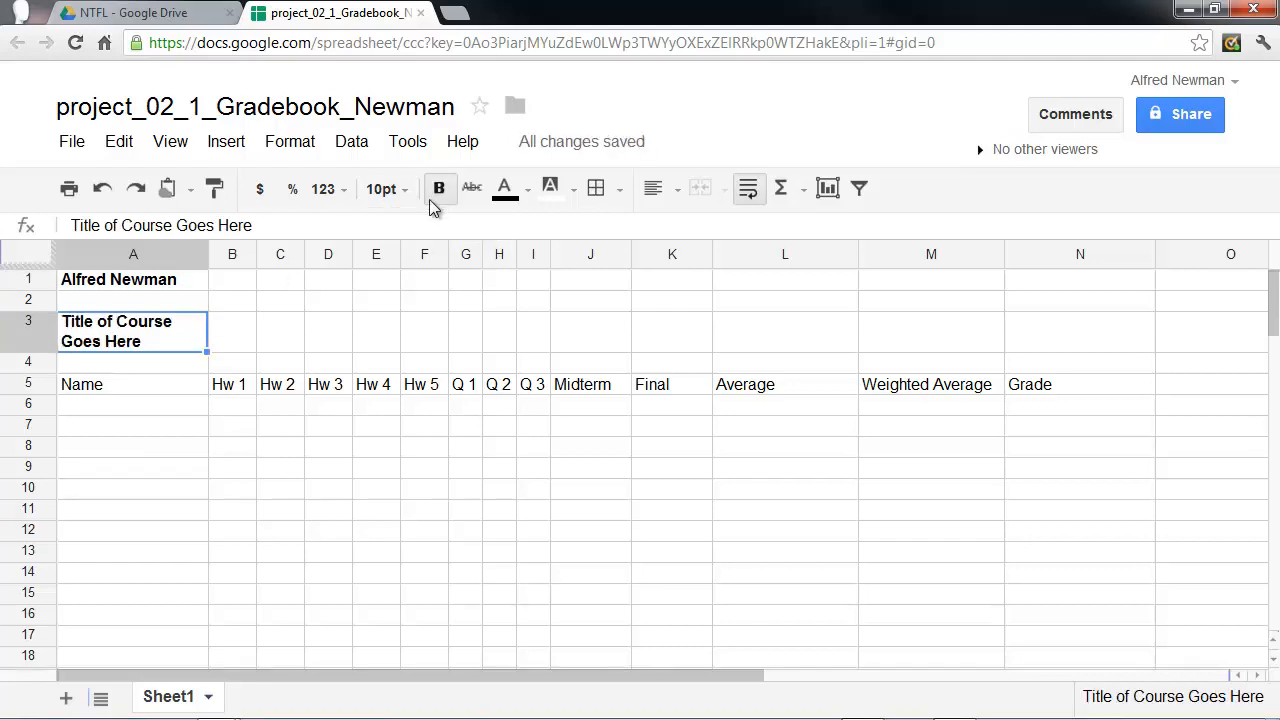
click(143, 491)
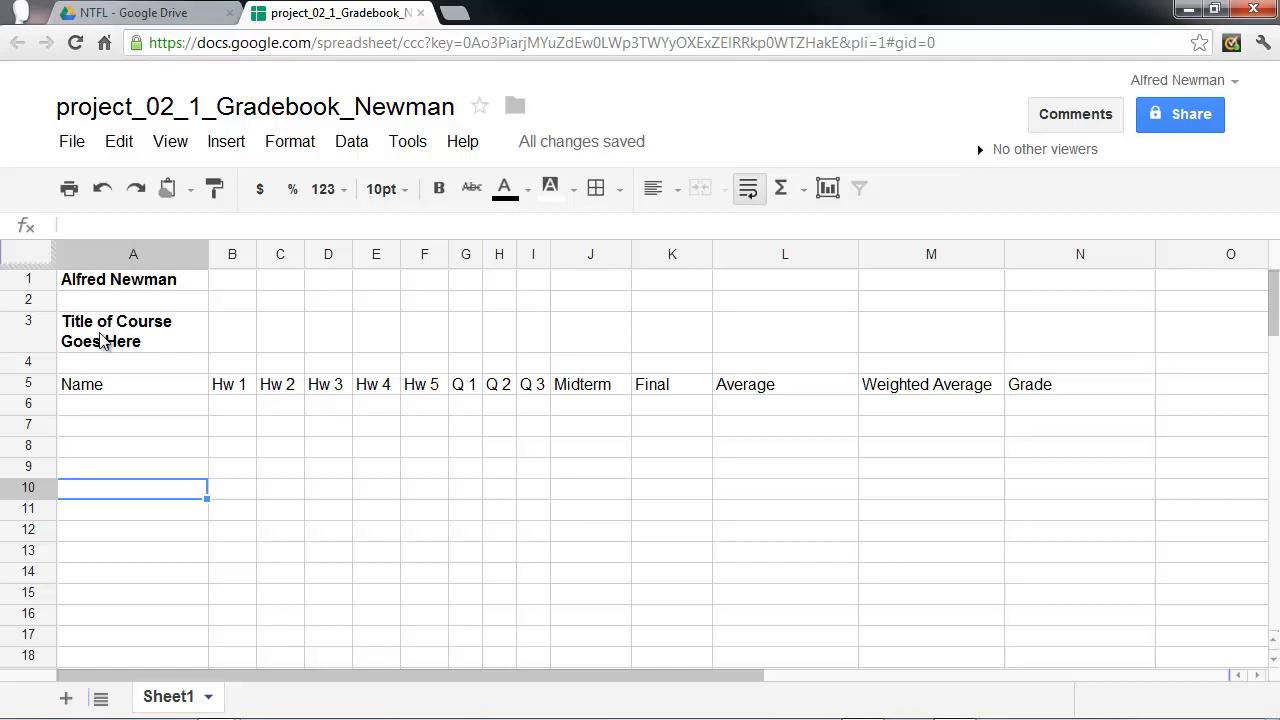
Merge cells A3 through N3 and center the course title horizontally across them.
drag(103, 341, 1062, 330)
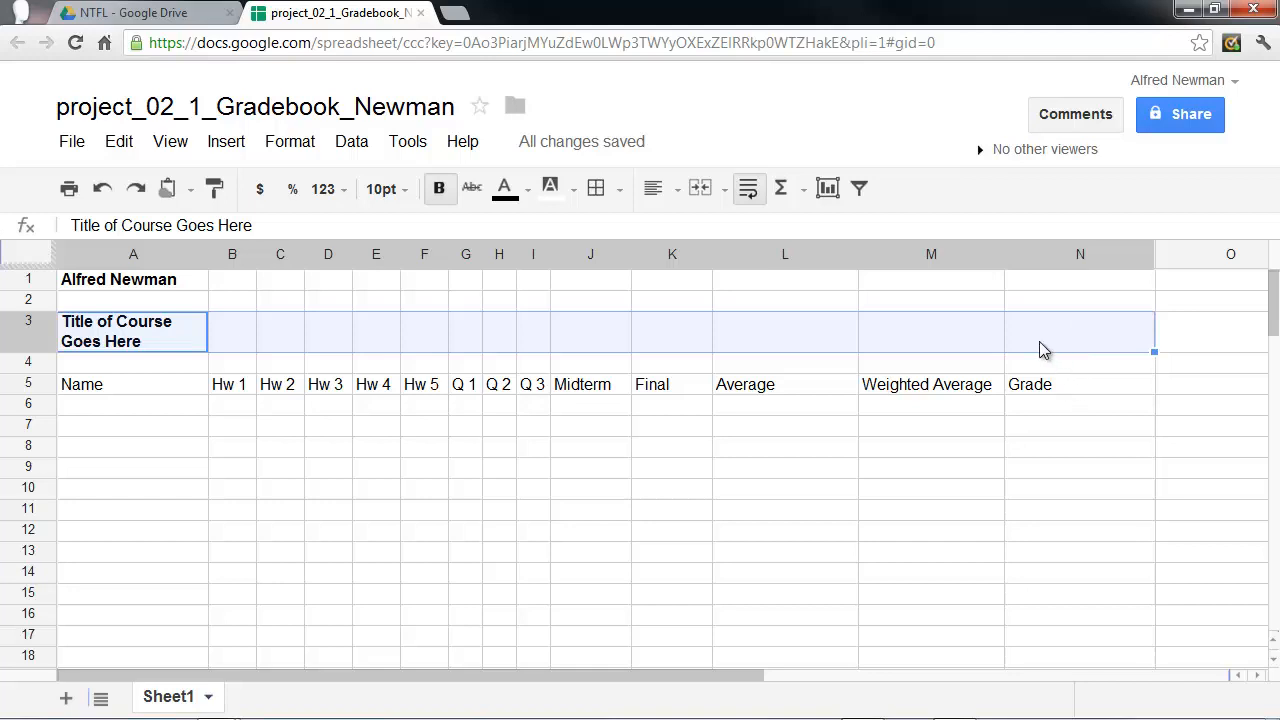
click(700, 190)
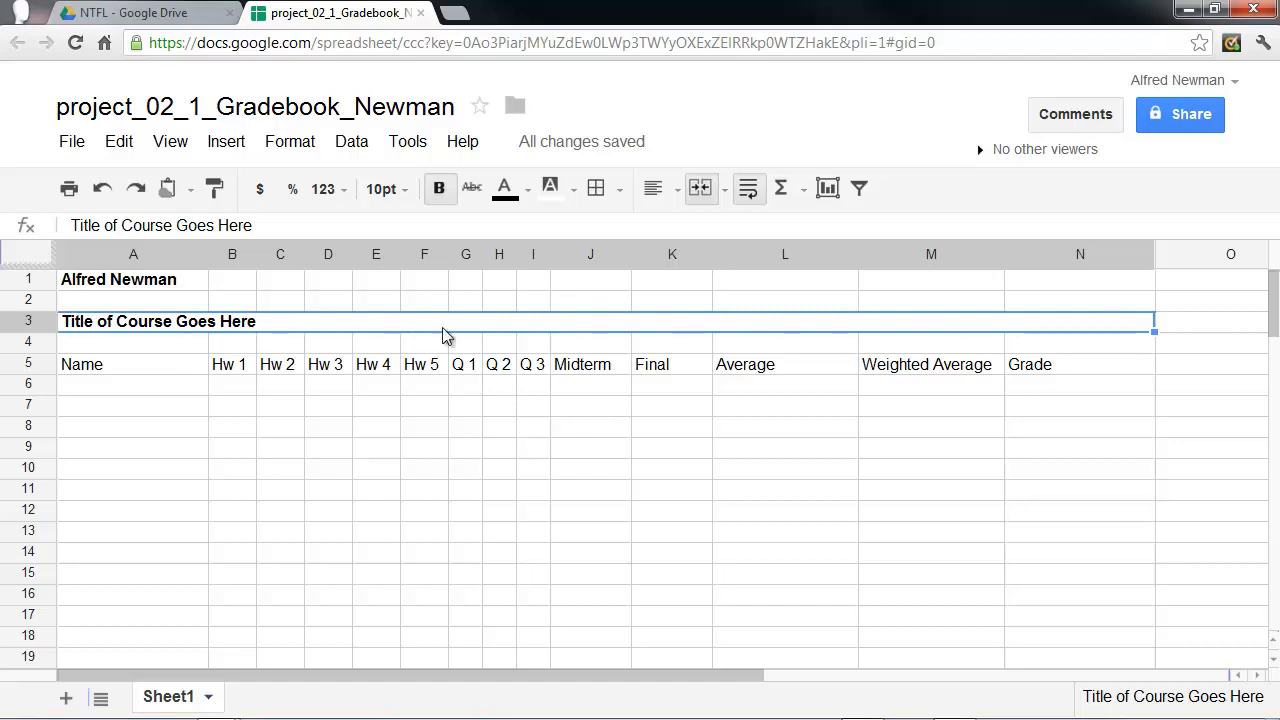
click(676, 196)
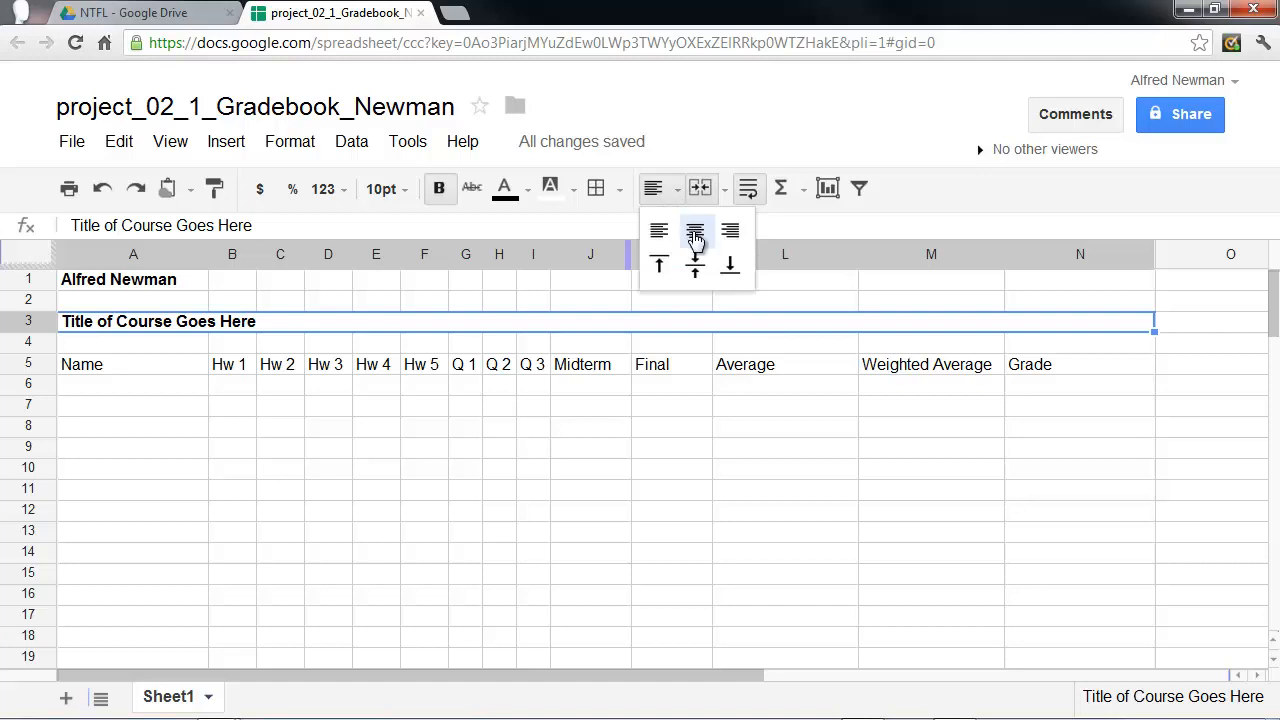
click(695, 235)
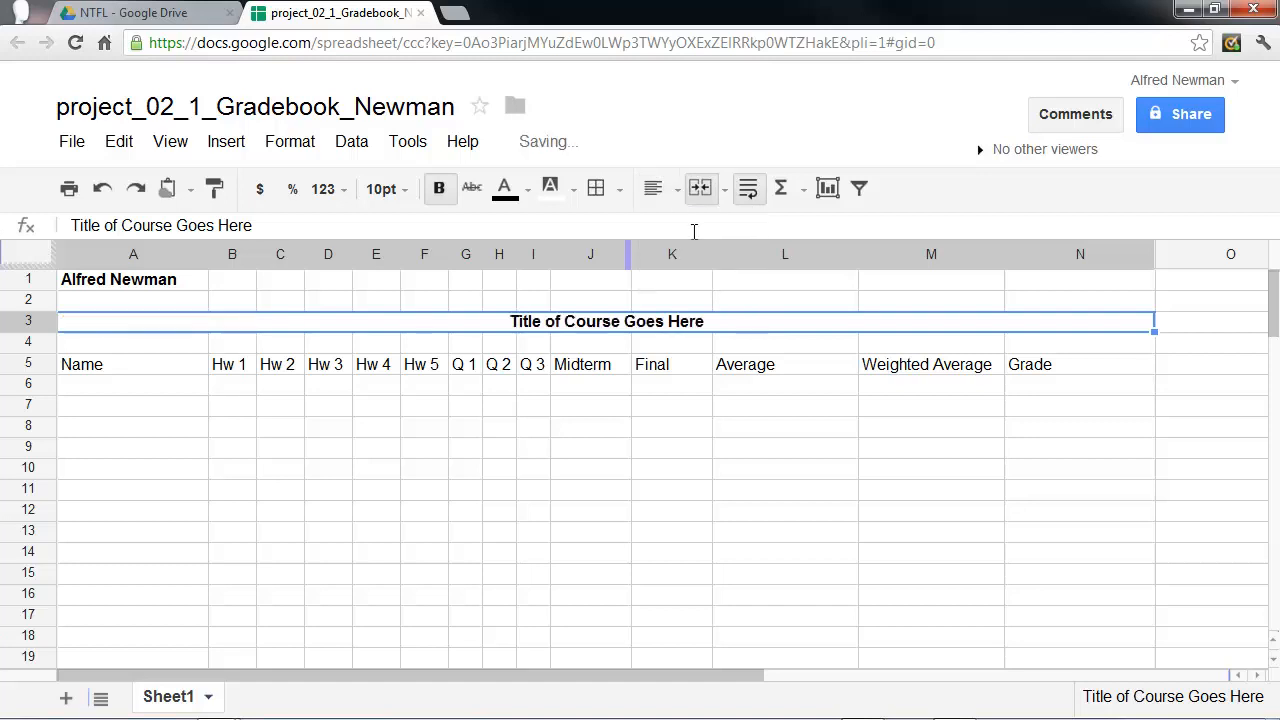
click(615, 458)
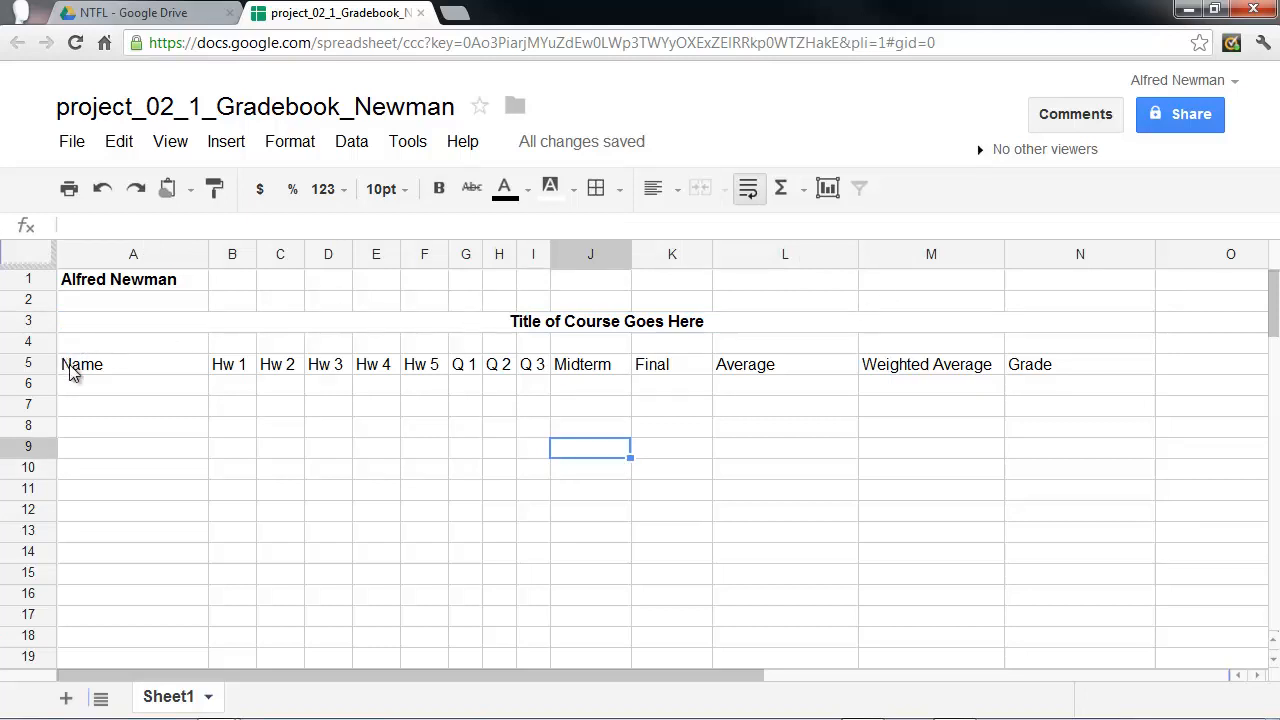
Make all the column headings in row 5, from Name in A5 through Grade in N5, bold.
drag(70, 371, 1031, 371)
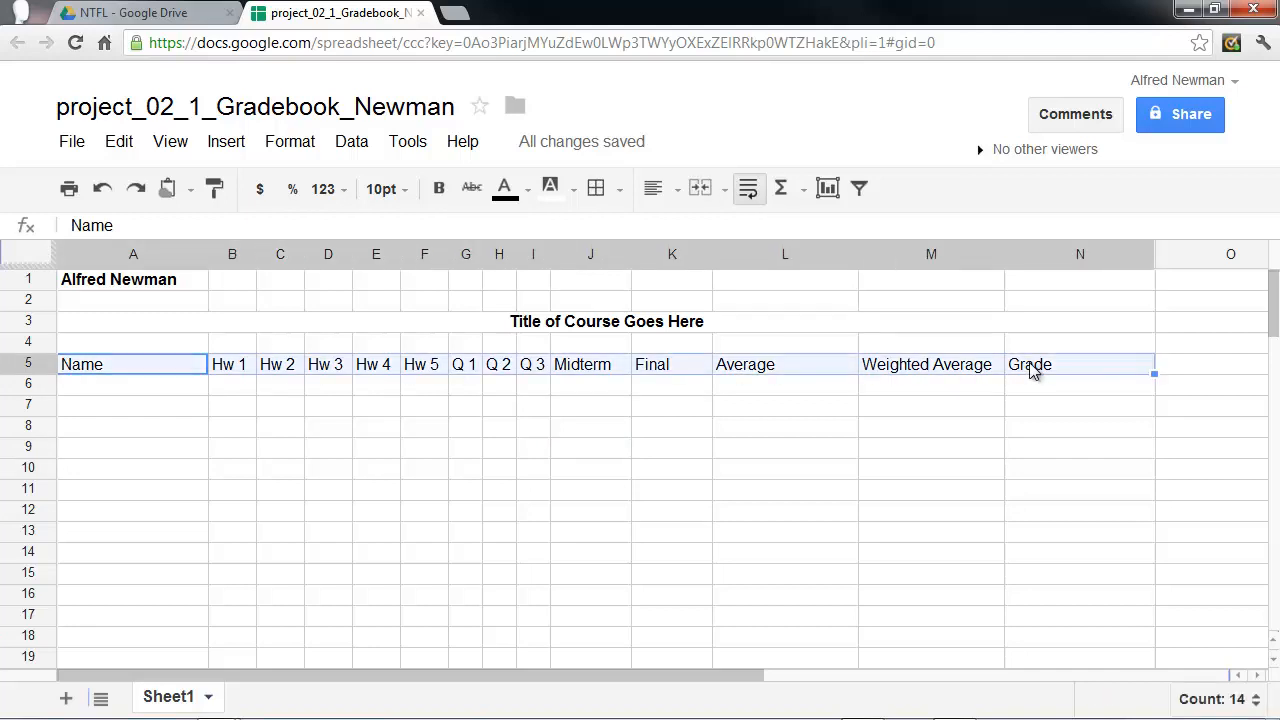
click(438, 188)
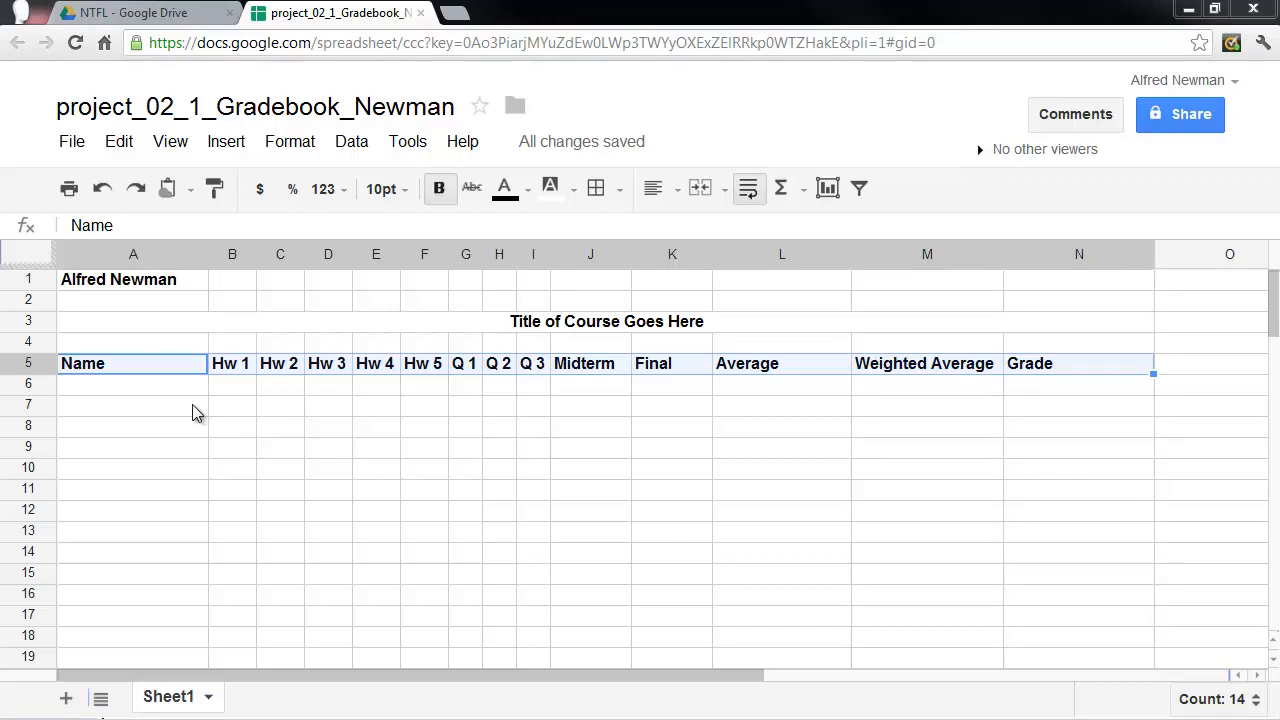
click(137, 372)
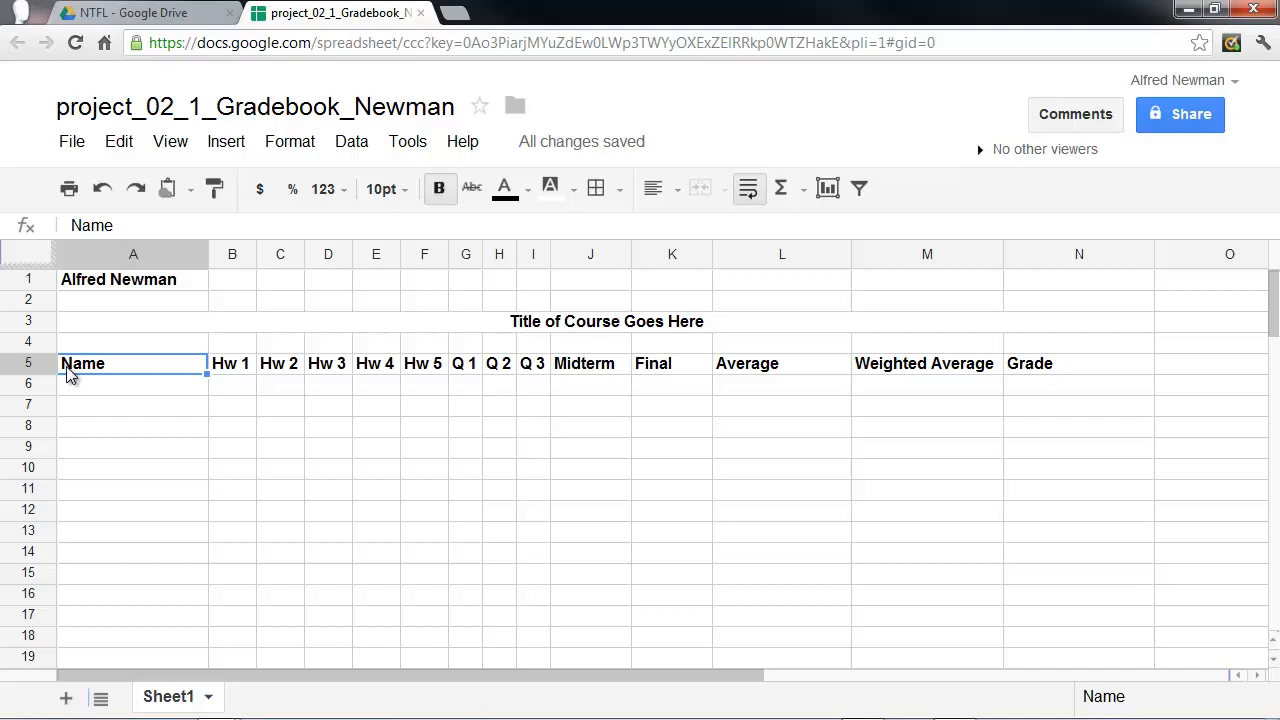
Right-align the headings in cells B5 through M5, from Hw 1 to Weighted Average.
click(240, 366)
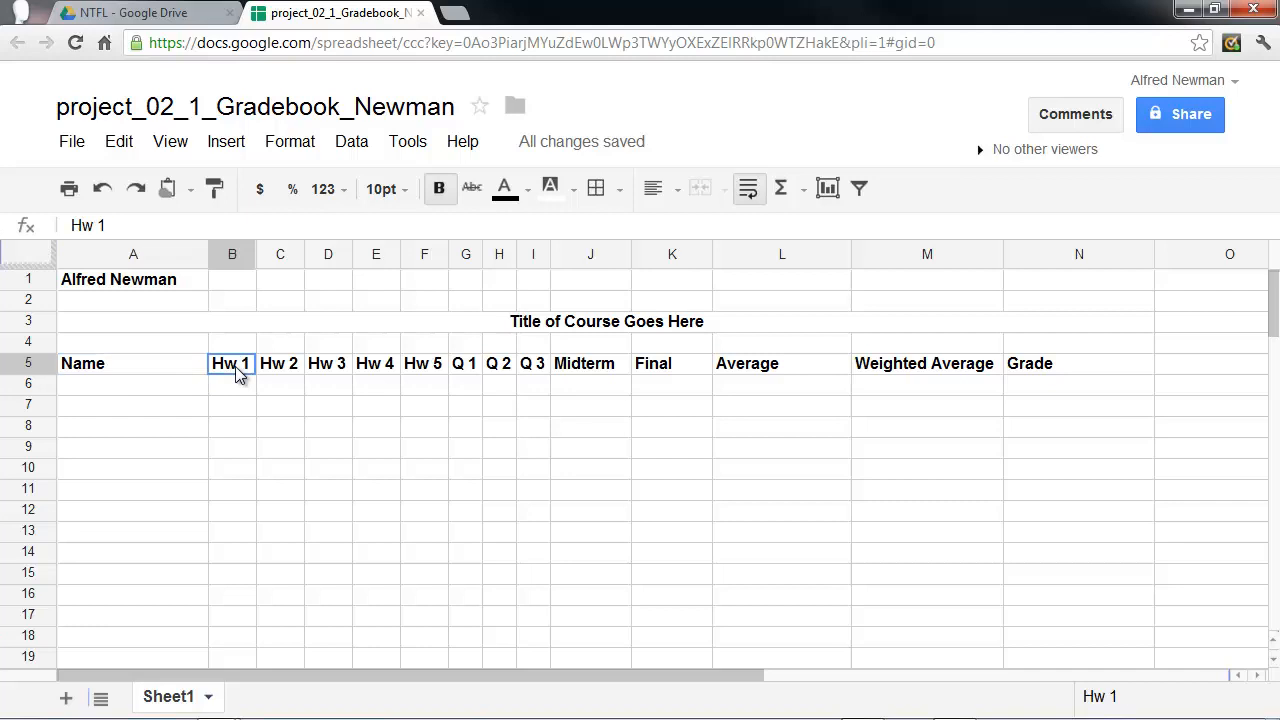
drag(282, 372, 898, 370)
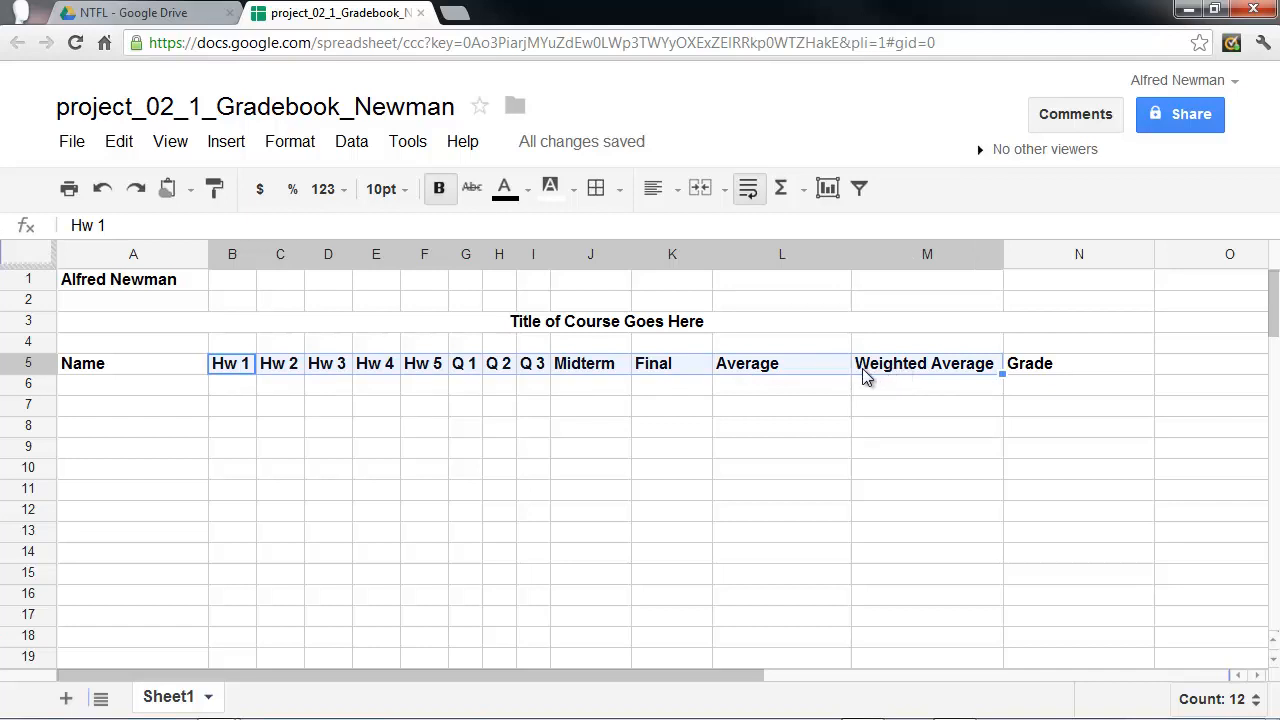
click(679, 199)
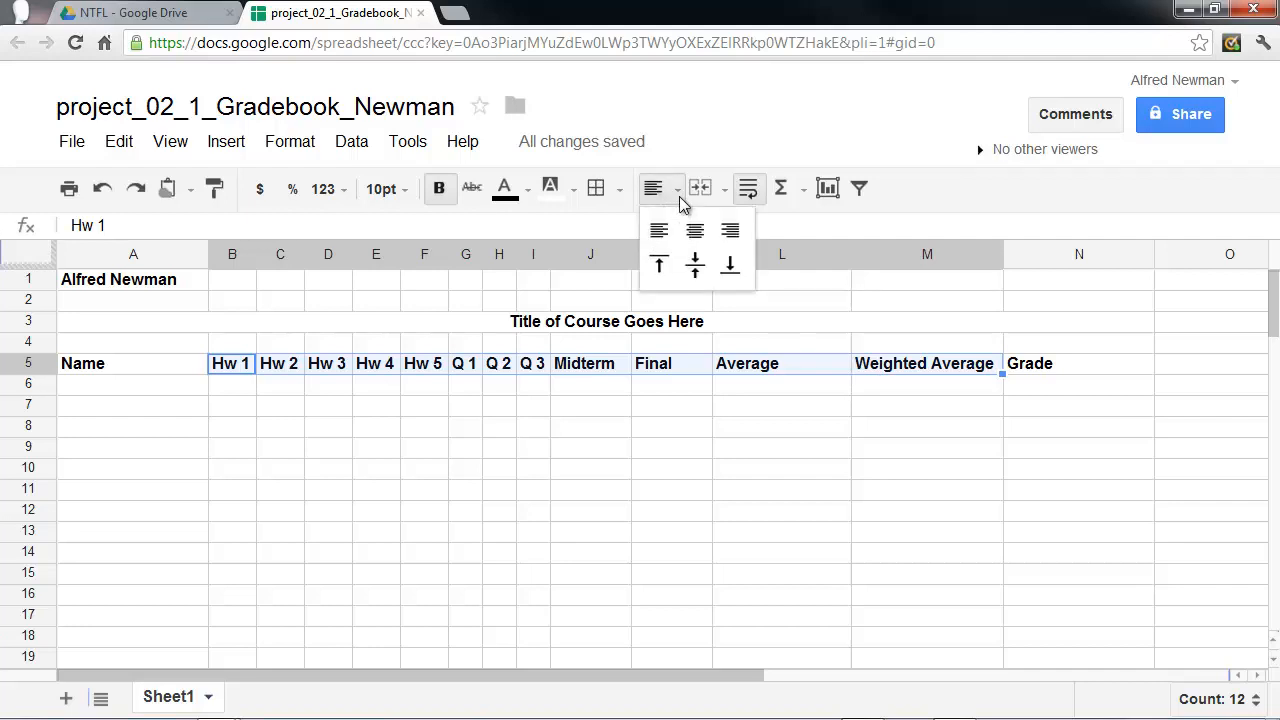
click(730, 233)
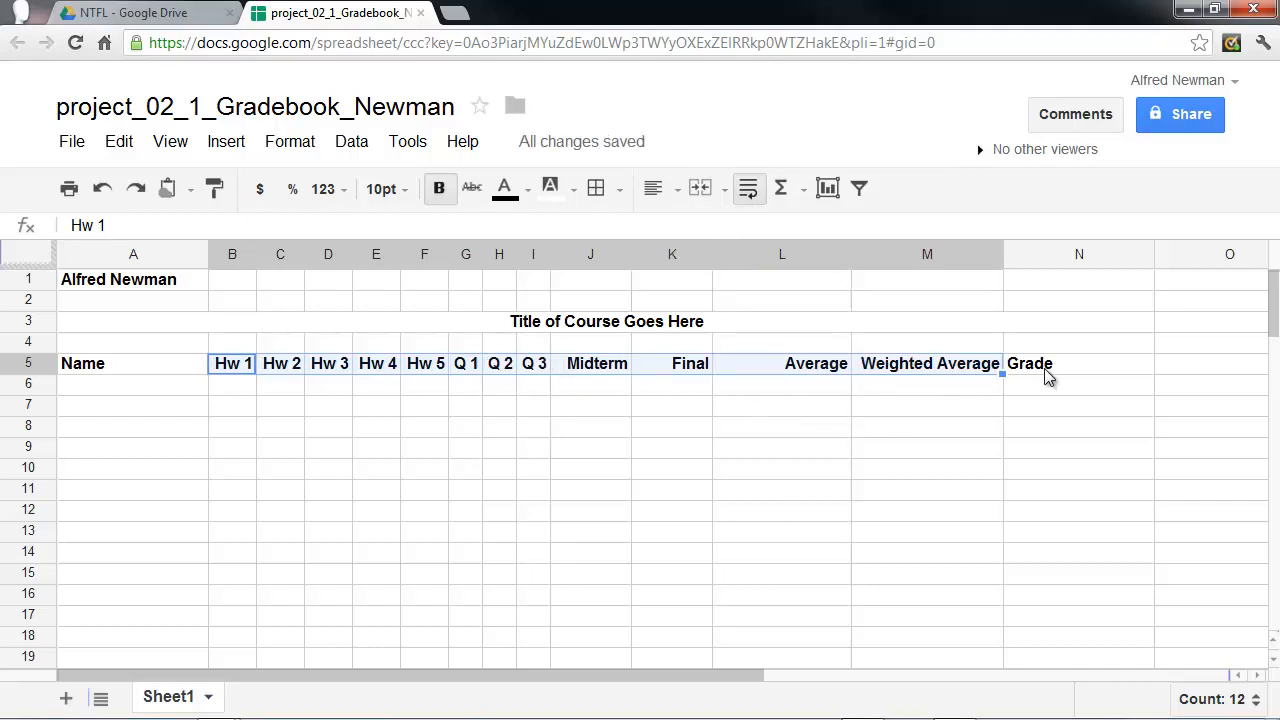
Center the contents of the entire Grade column N horizontally.
click(1062, 258)
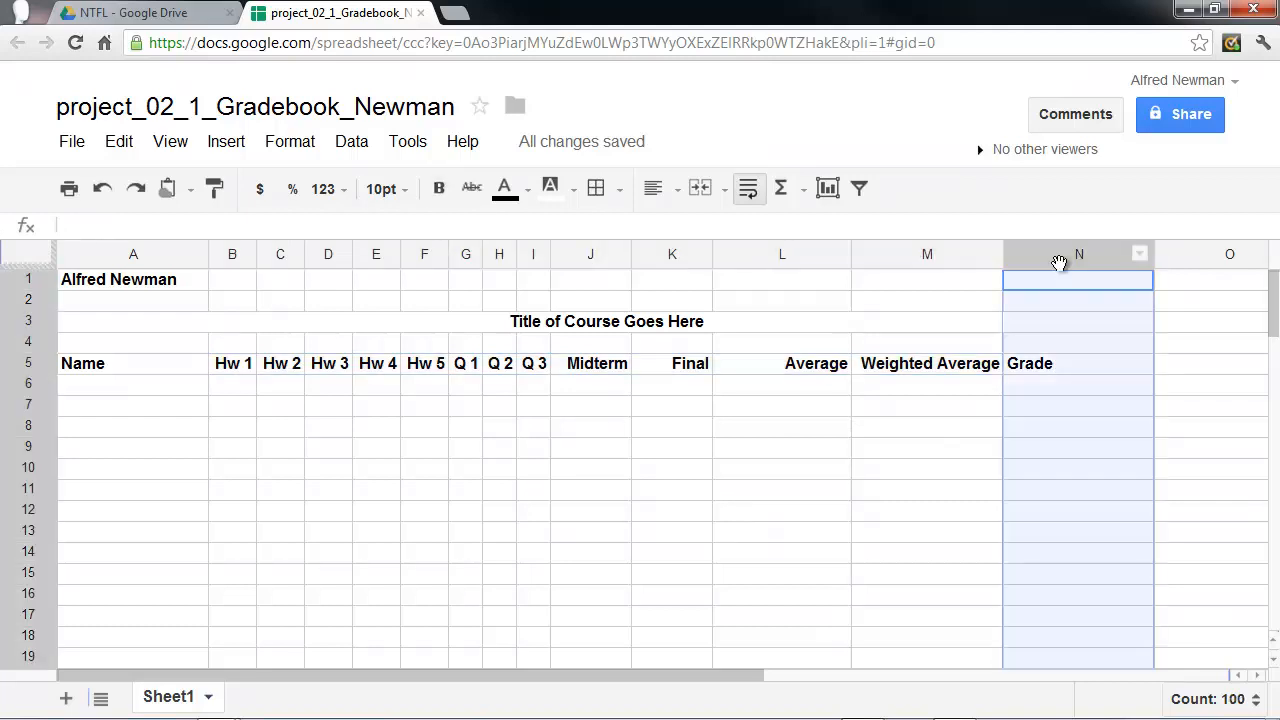
click(677, 199)
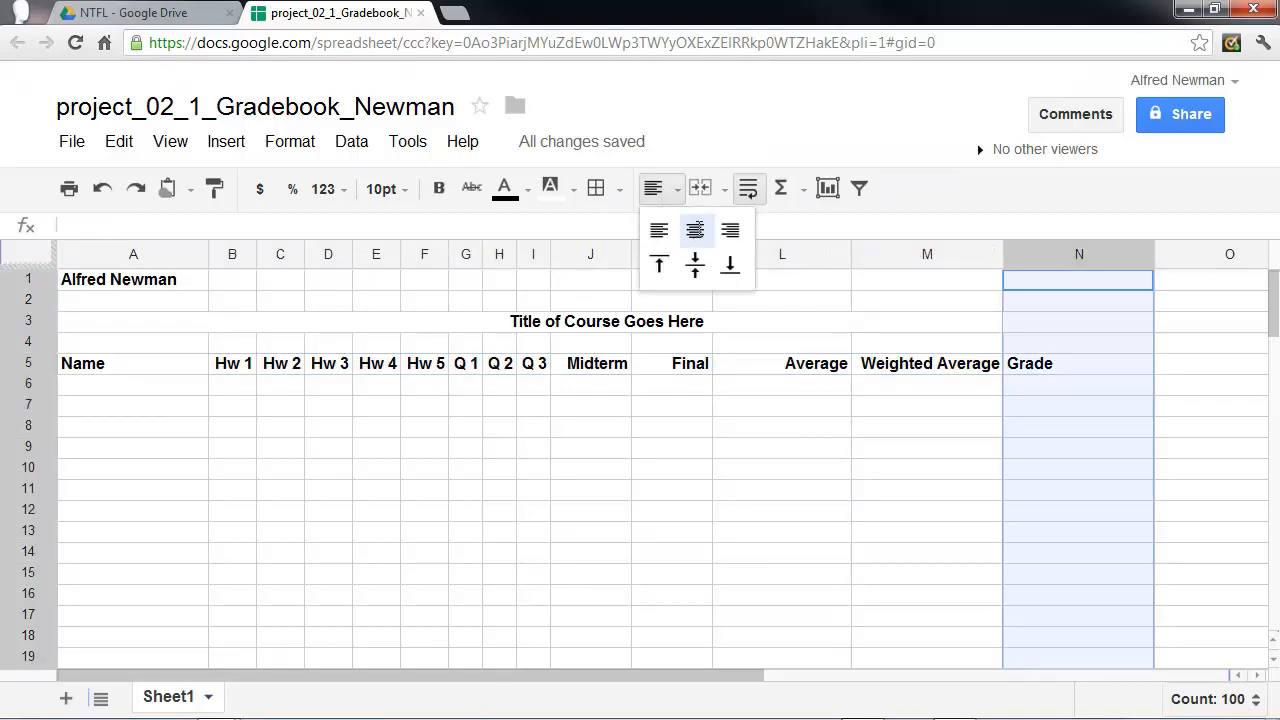
click(695, 230)
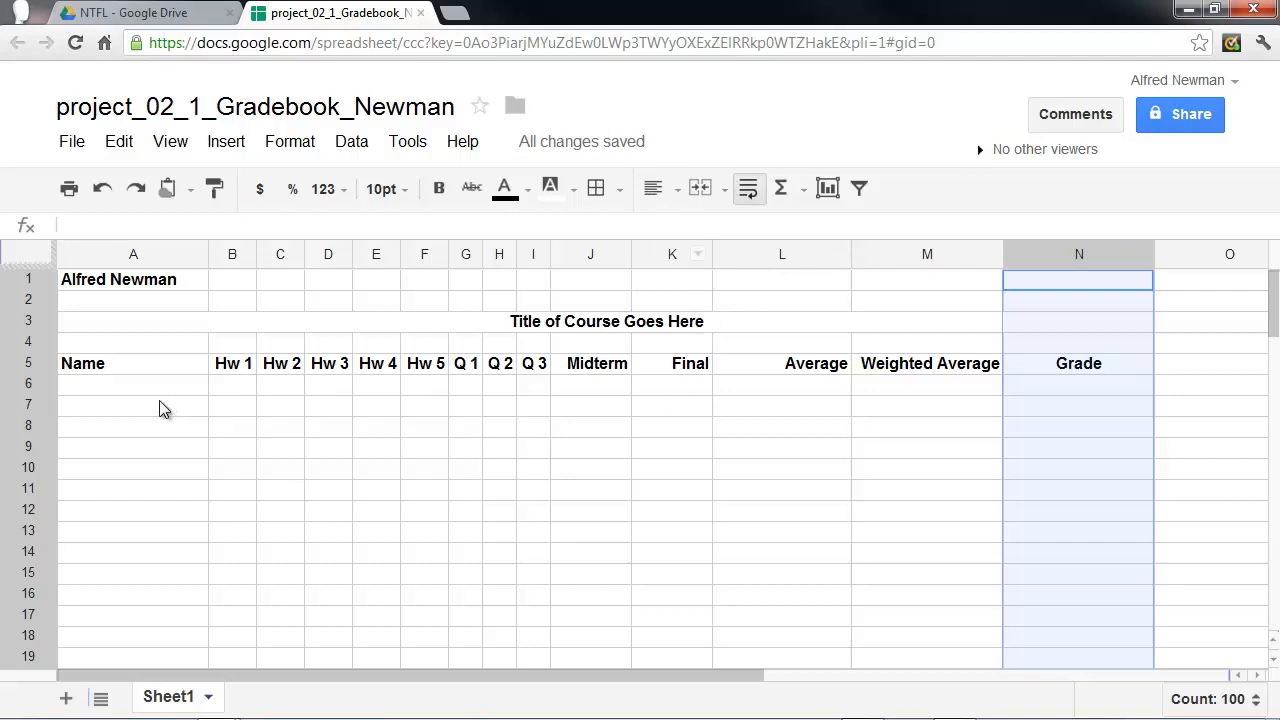